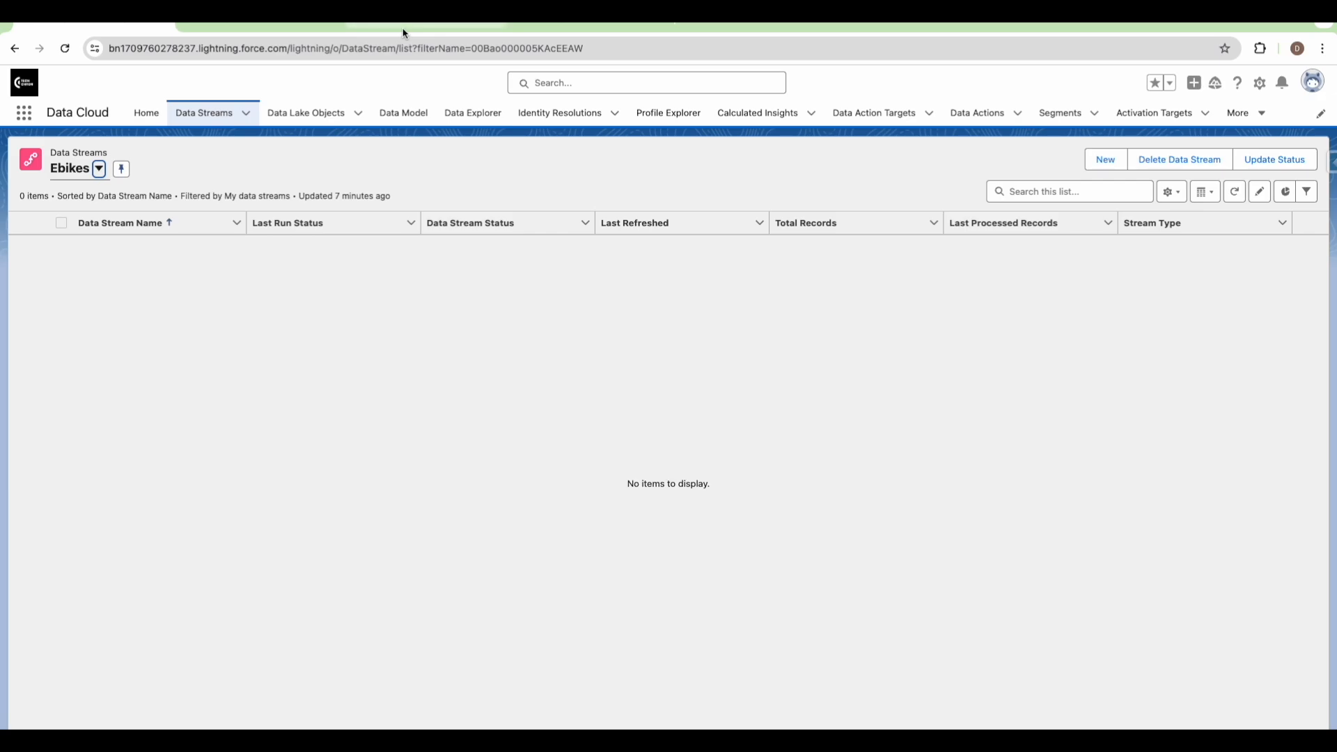
# Glance at the E-Bikes org, return to the empty Ebikes data streams list, and bring up the Setup gear menu
pyautogui.click(402, 33)
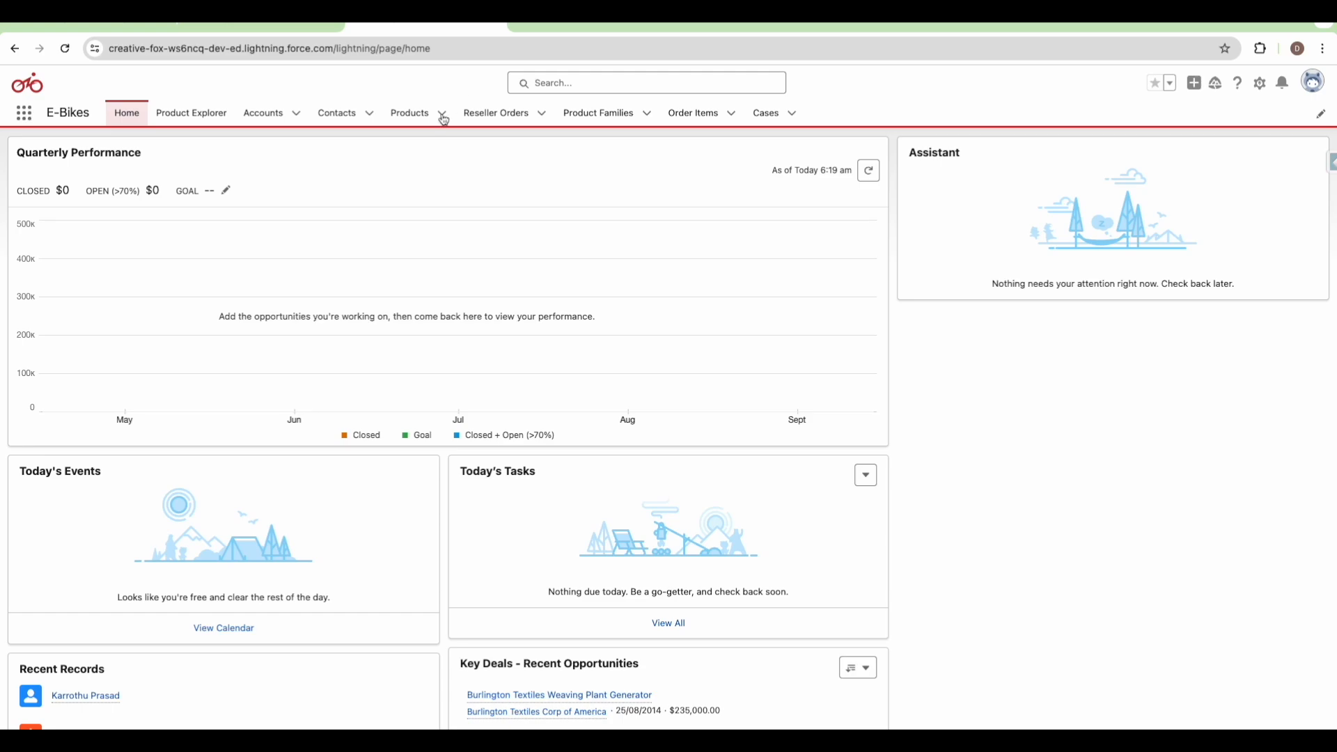
pyautogui.click(121, 27)
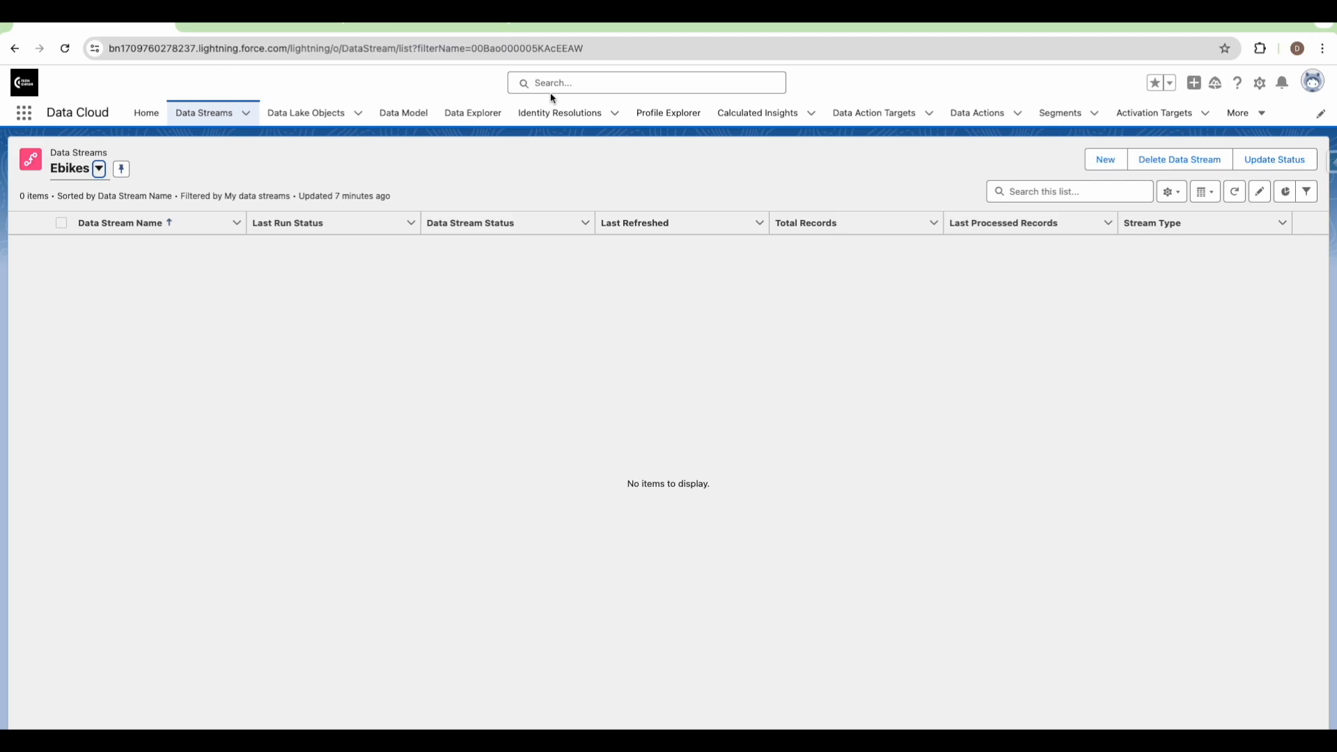
pyautogui.click(1259, 84)
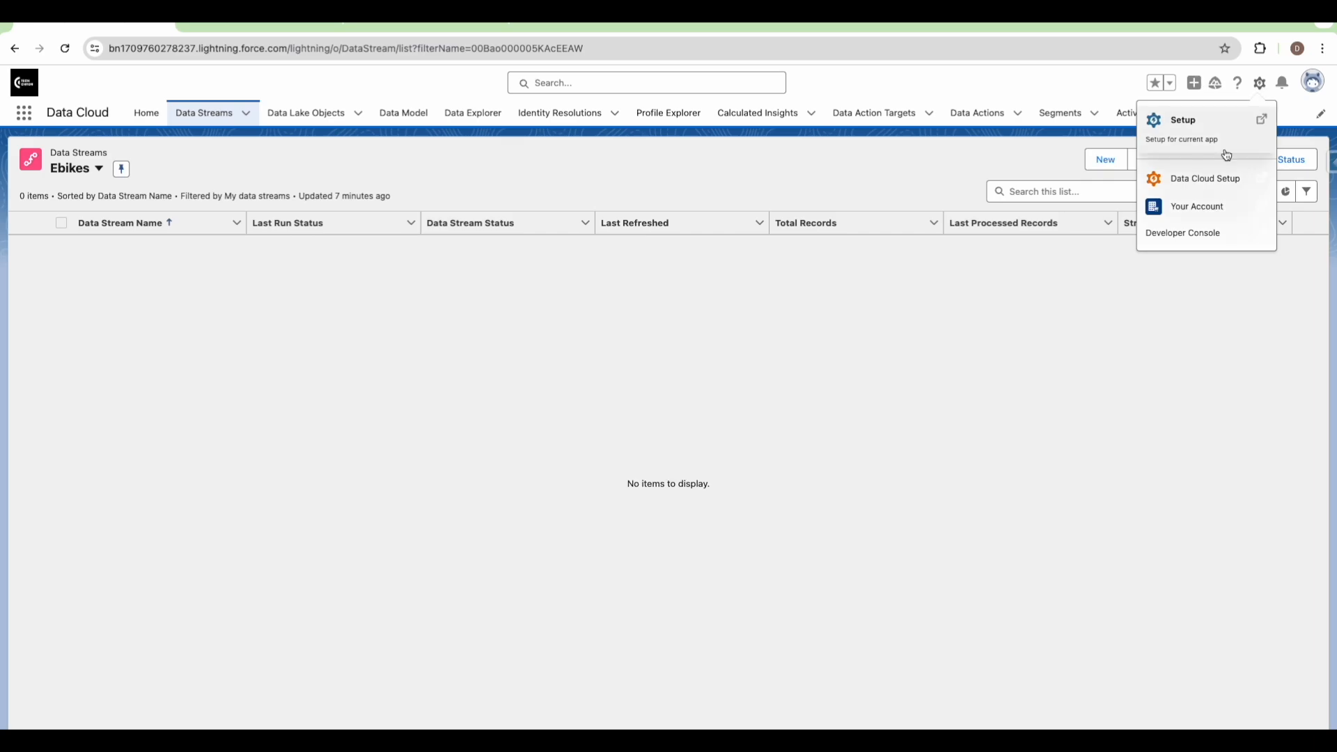
# Go to Data Cloud Setup's Salesforce CRM page showing the Tech Chron Ebikes connector and standard bundles
pyautogui.click(1213, 179)
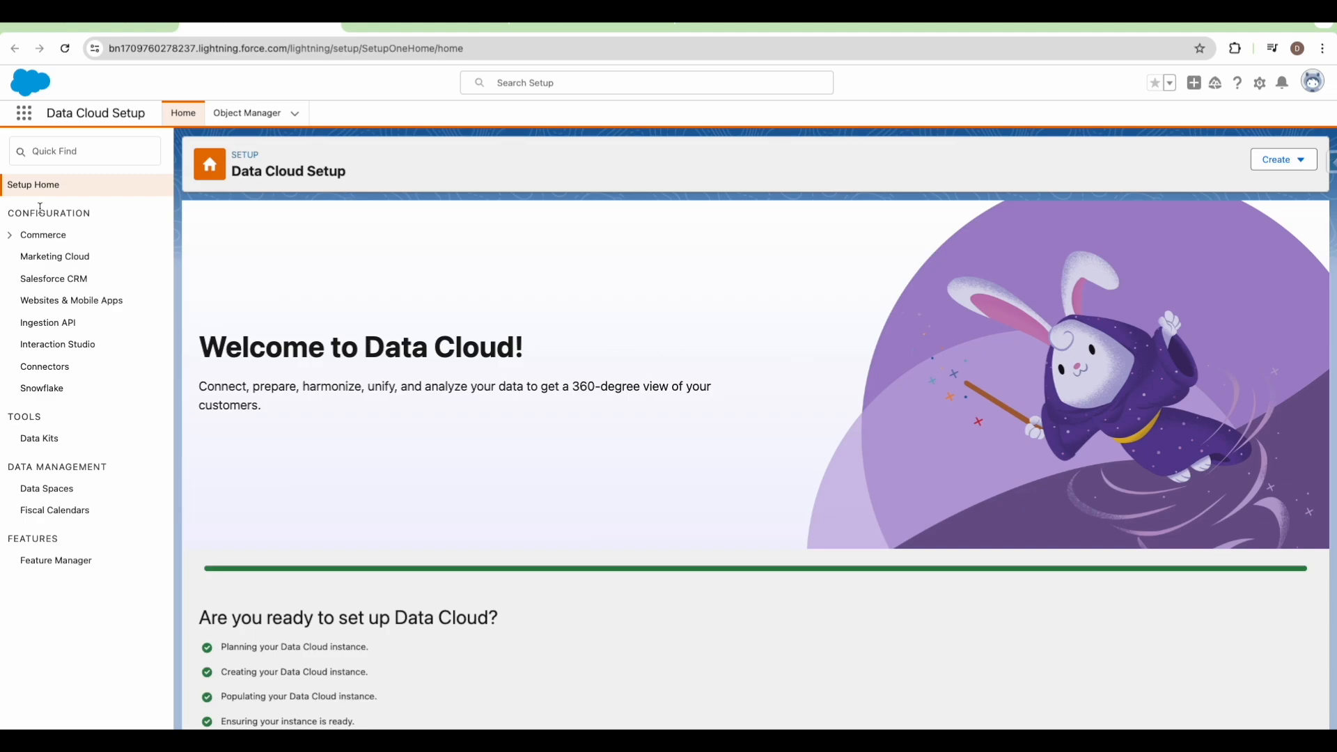
pyautogui.click(52, 280)
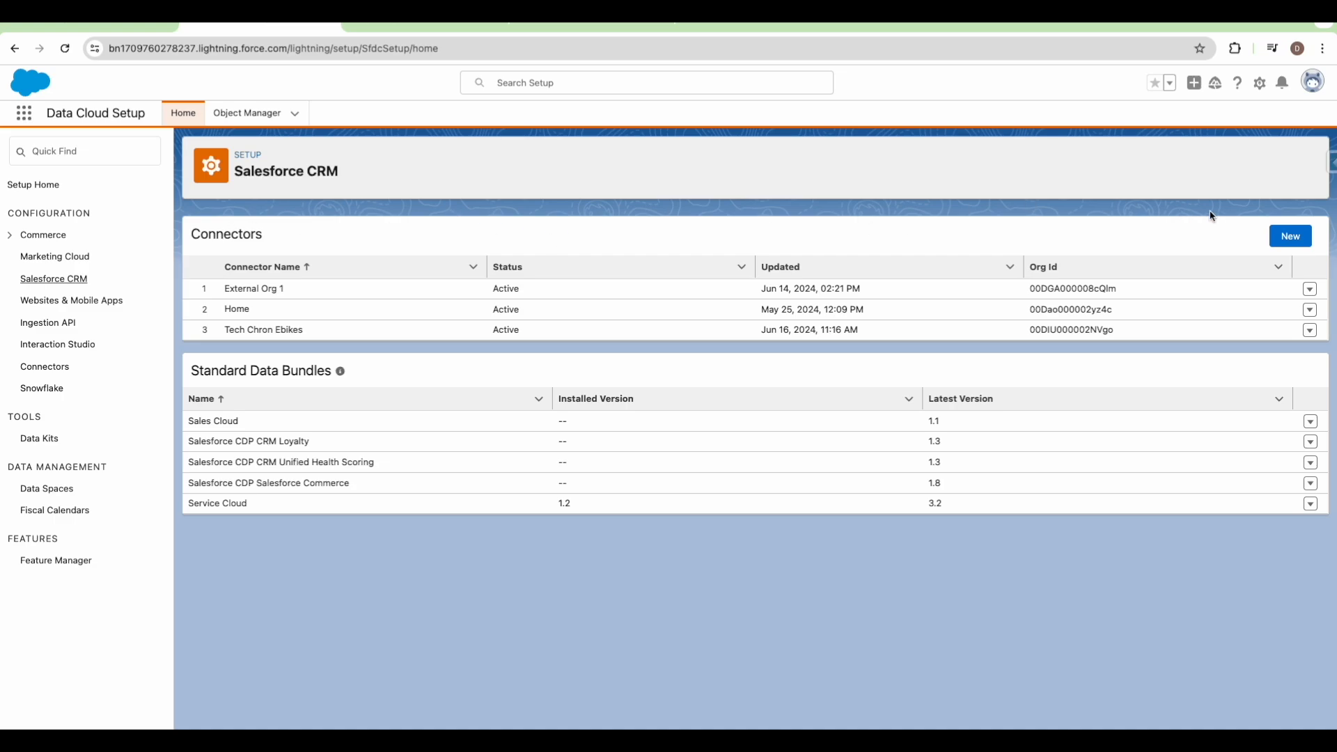
pyautogui.click(1285, 238)
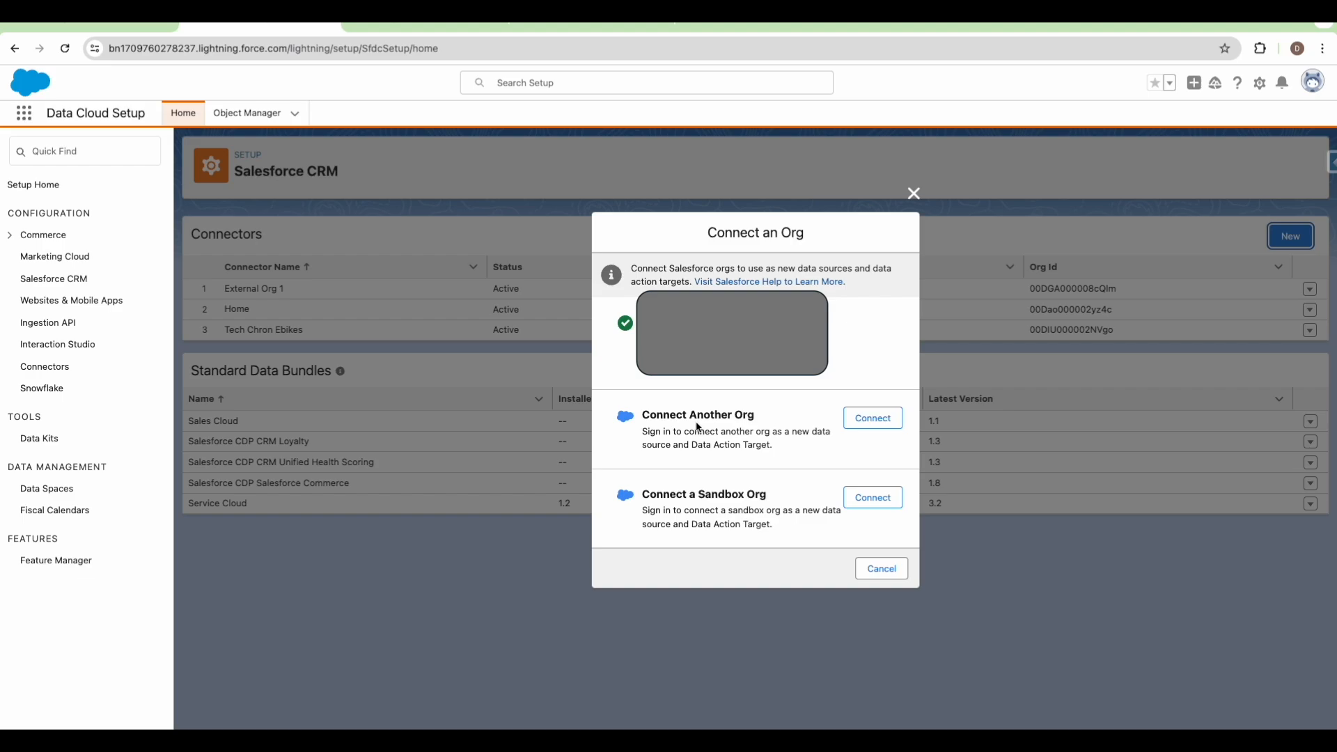
pyautogui.click(883, 419)
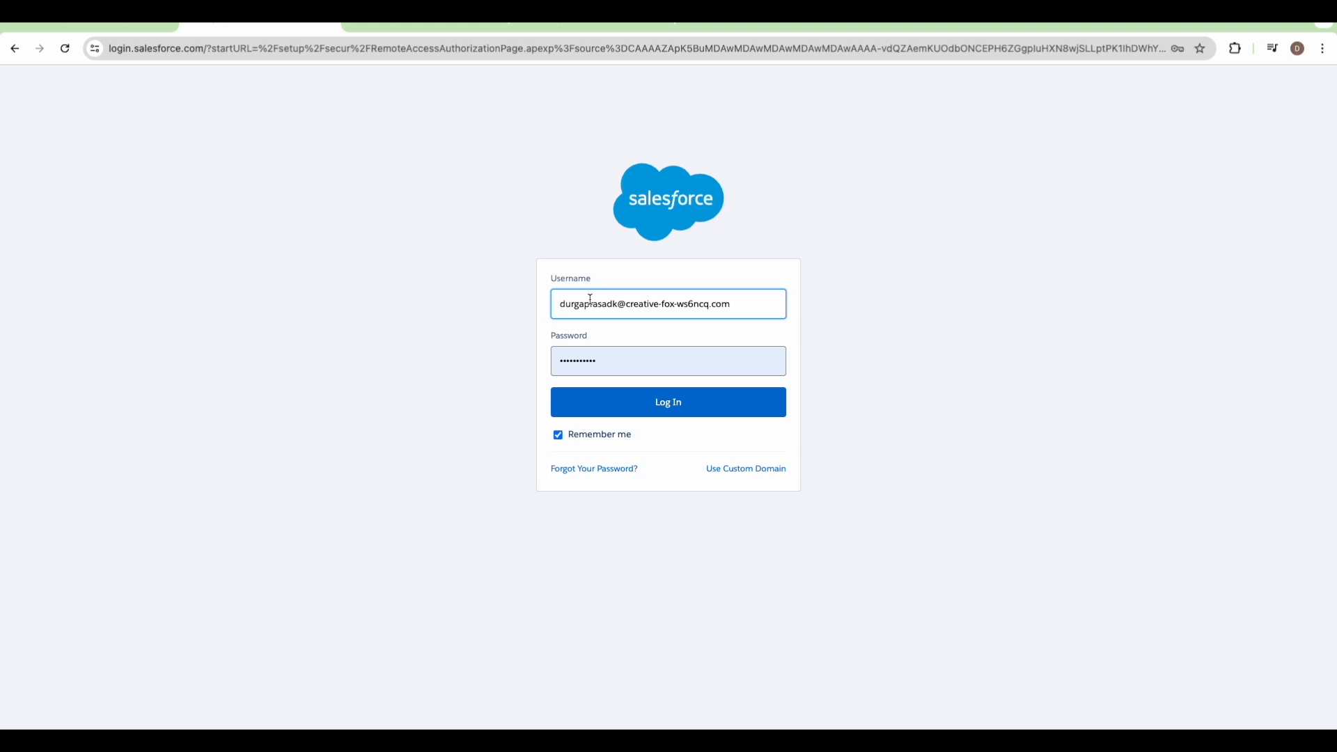
pyautogui.click(16, 52)
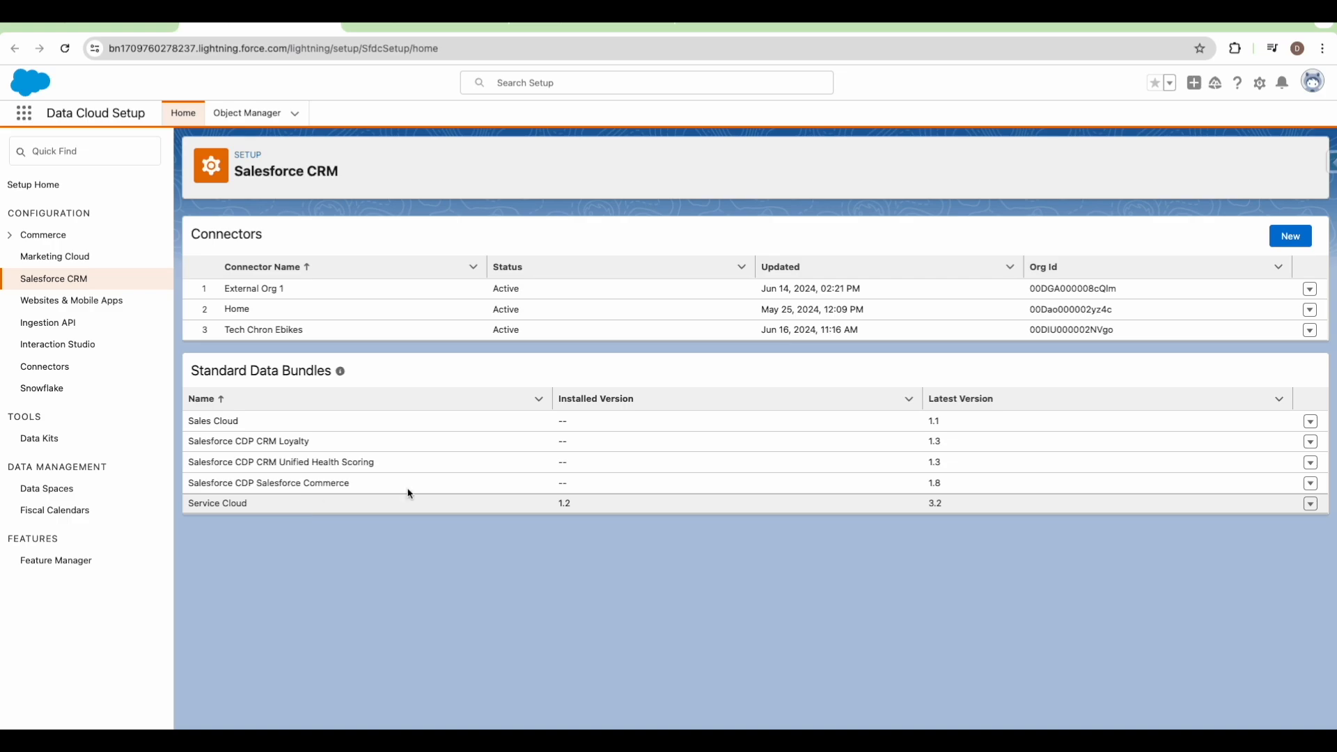
# Check the Service Cloud bundle's actions, then go back to the Ebikes data streams list
pyautogui.click(1311, 505)
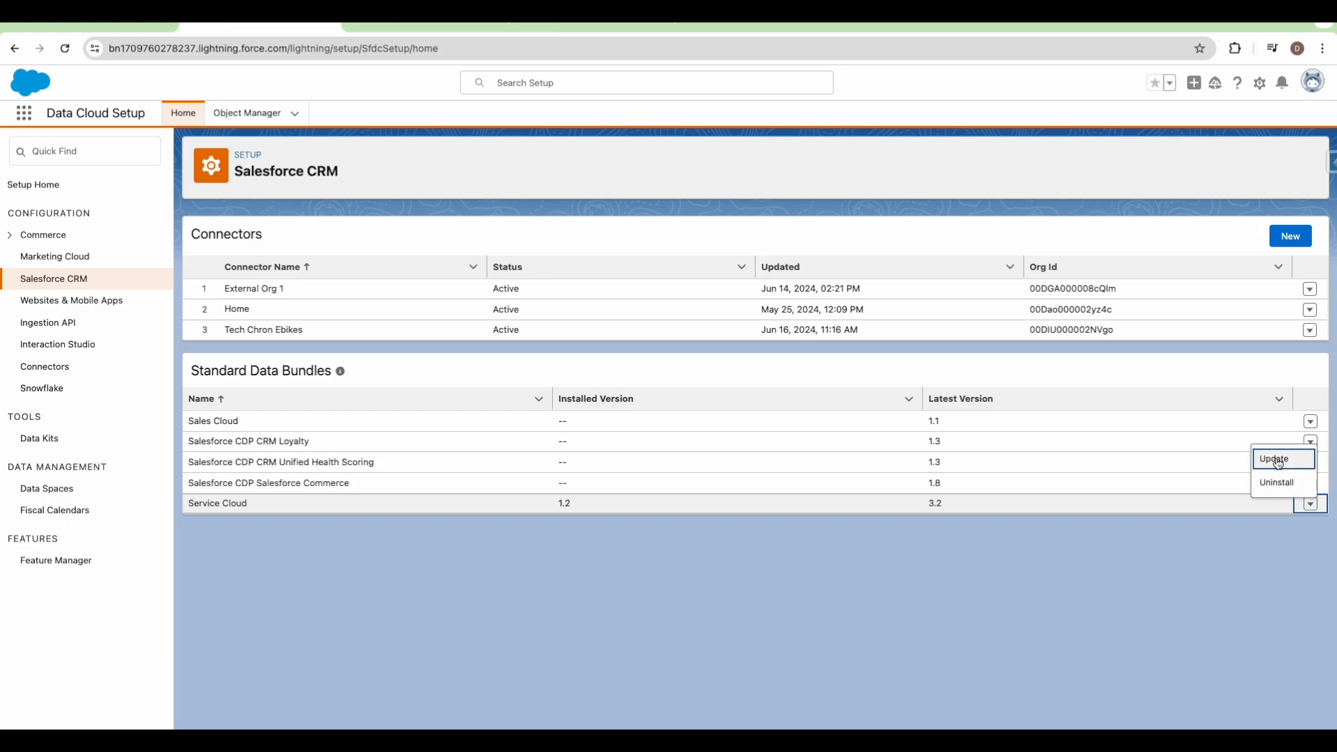
pyautogui.click(566, 532)
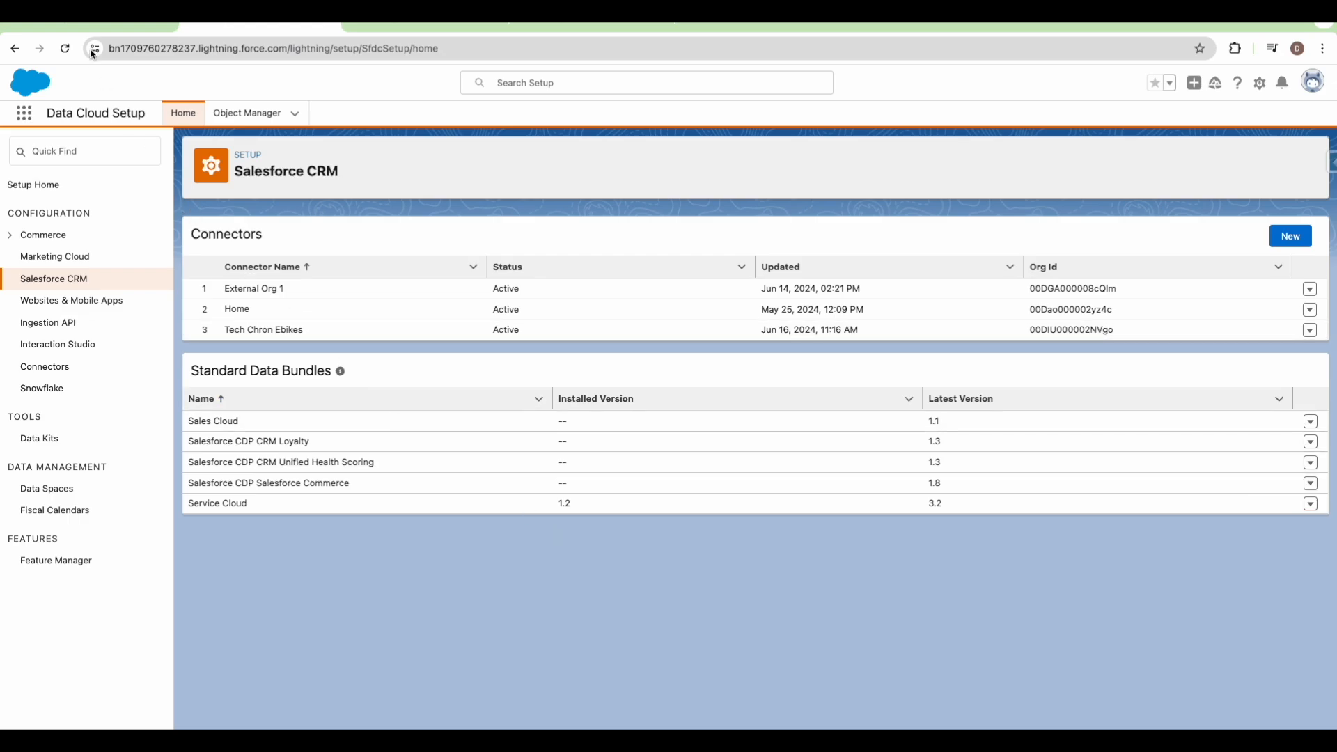
pyautogui.click(97, 23)
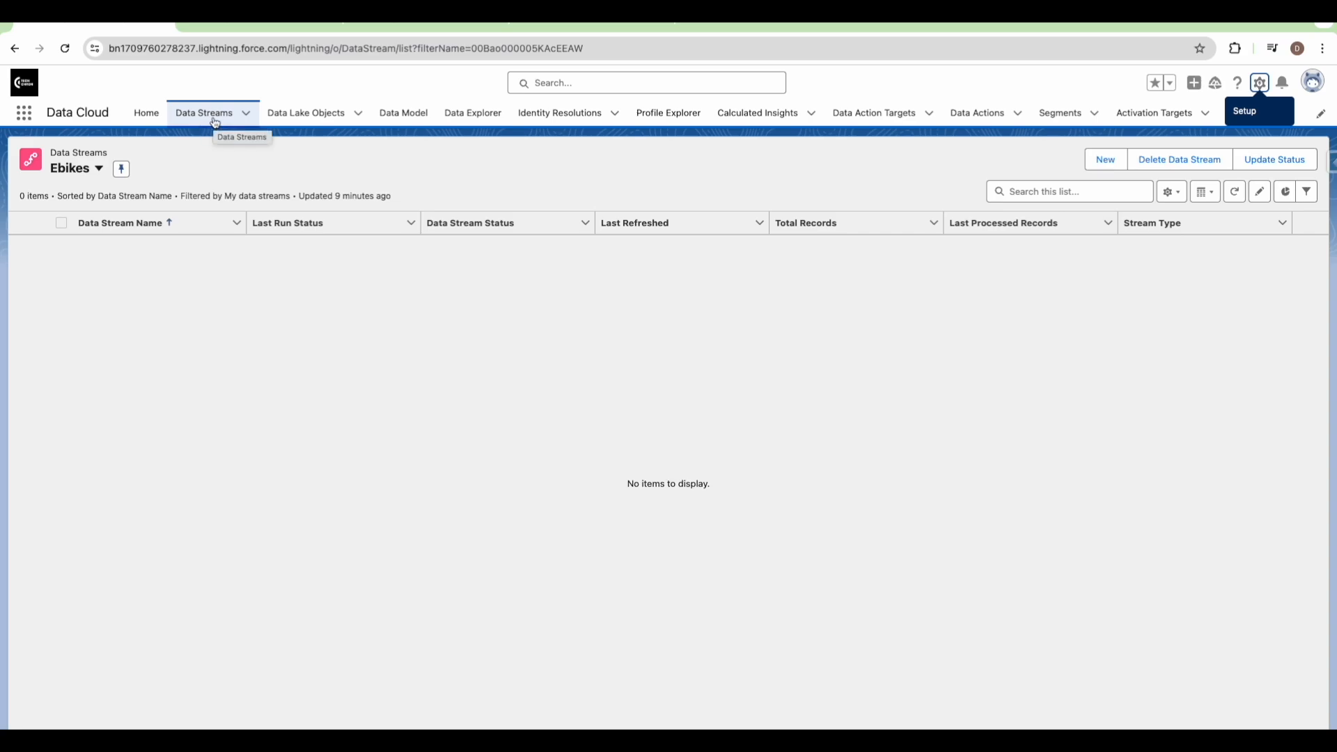
# Create a new Salesforce CRM data stream with Tech Chron Ebikes as the source org
pyautogui.click(1105, 167)
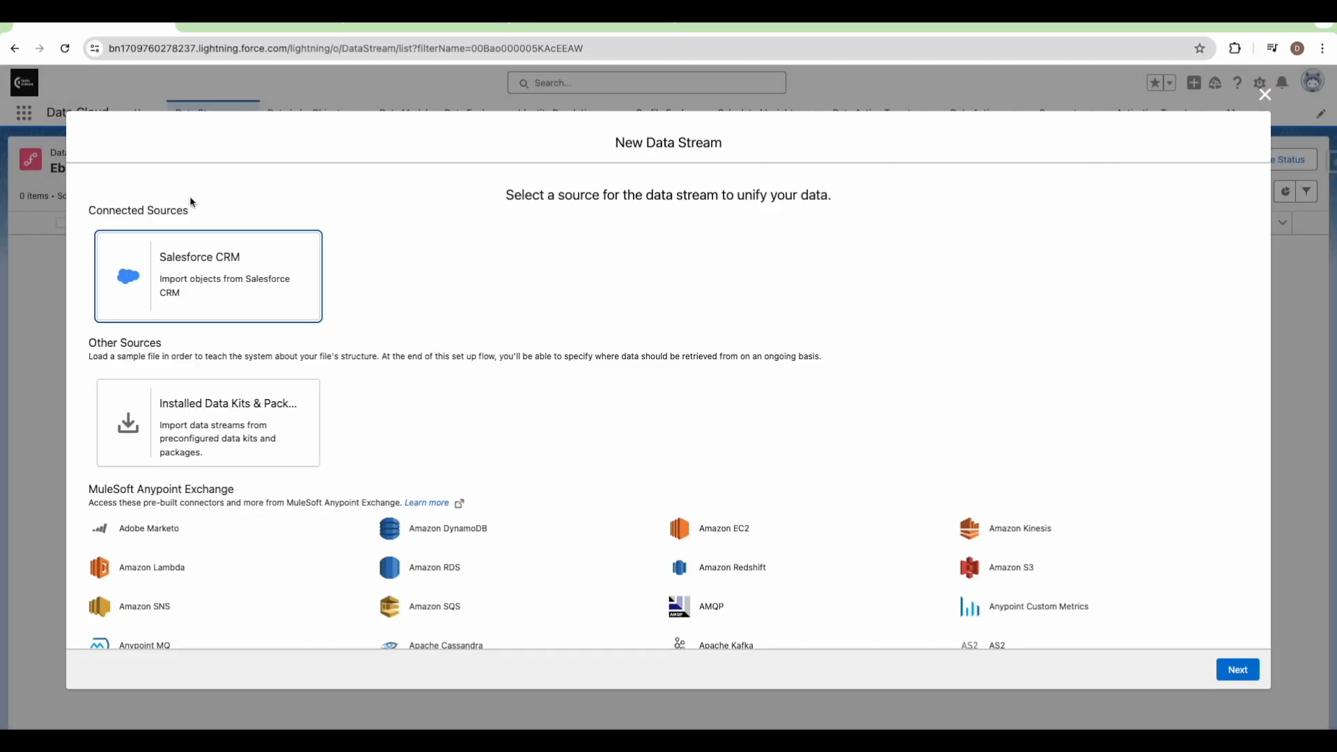
pyautogui.click(183, 264)
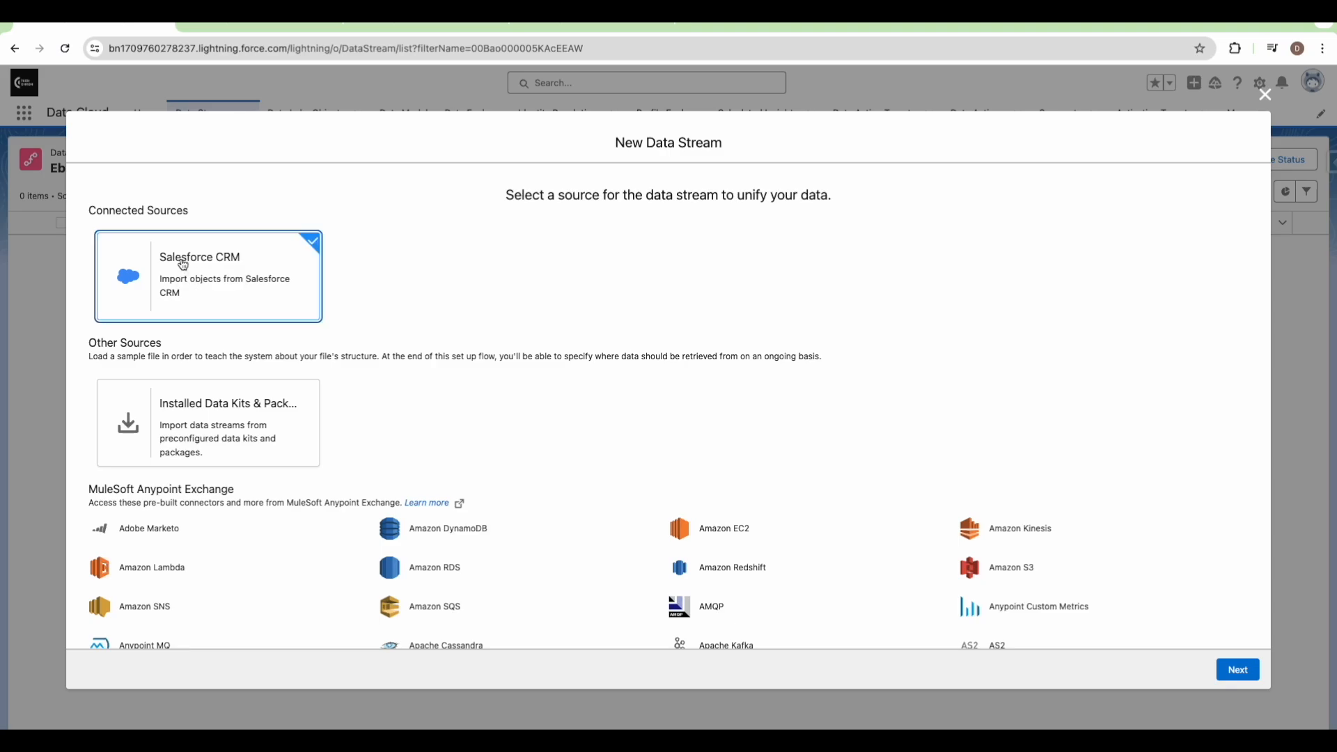
pyautogui.click(1236, 672)
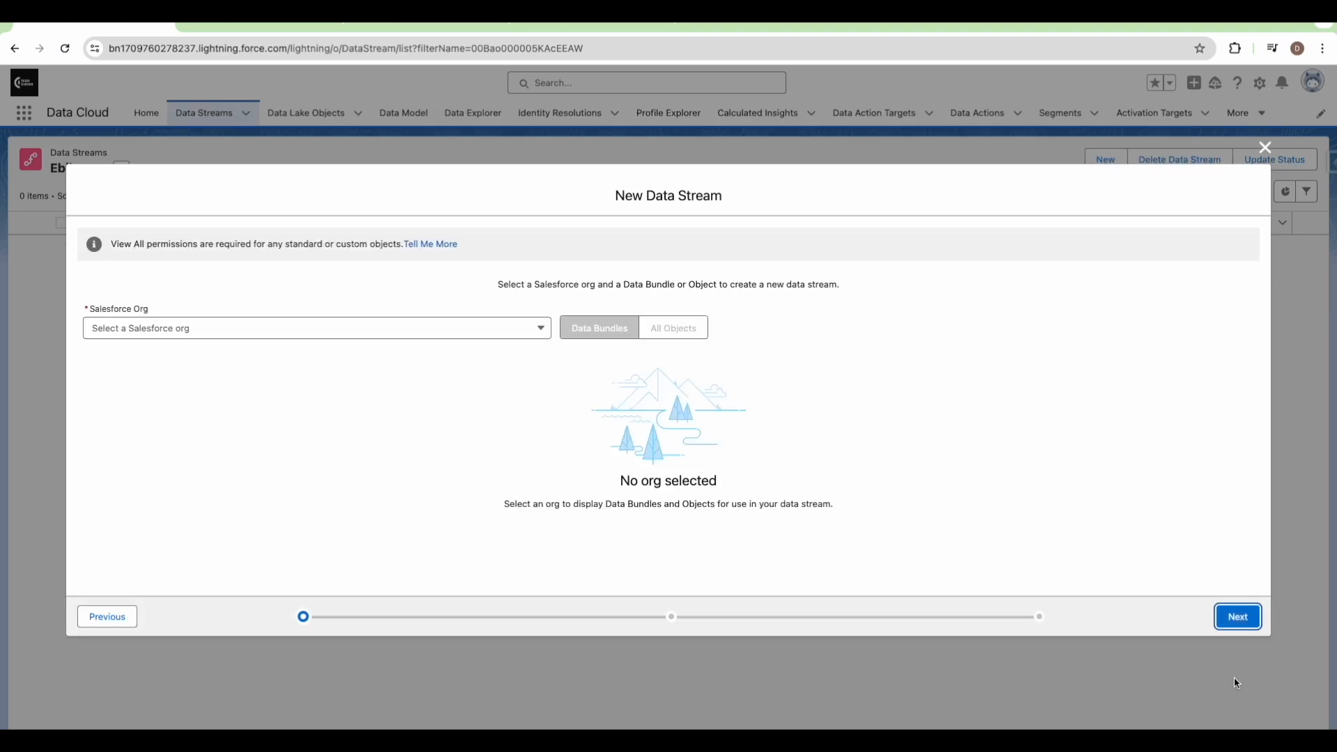
pyautogui.click(404, 332)
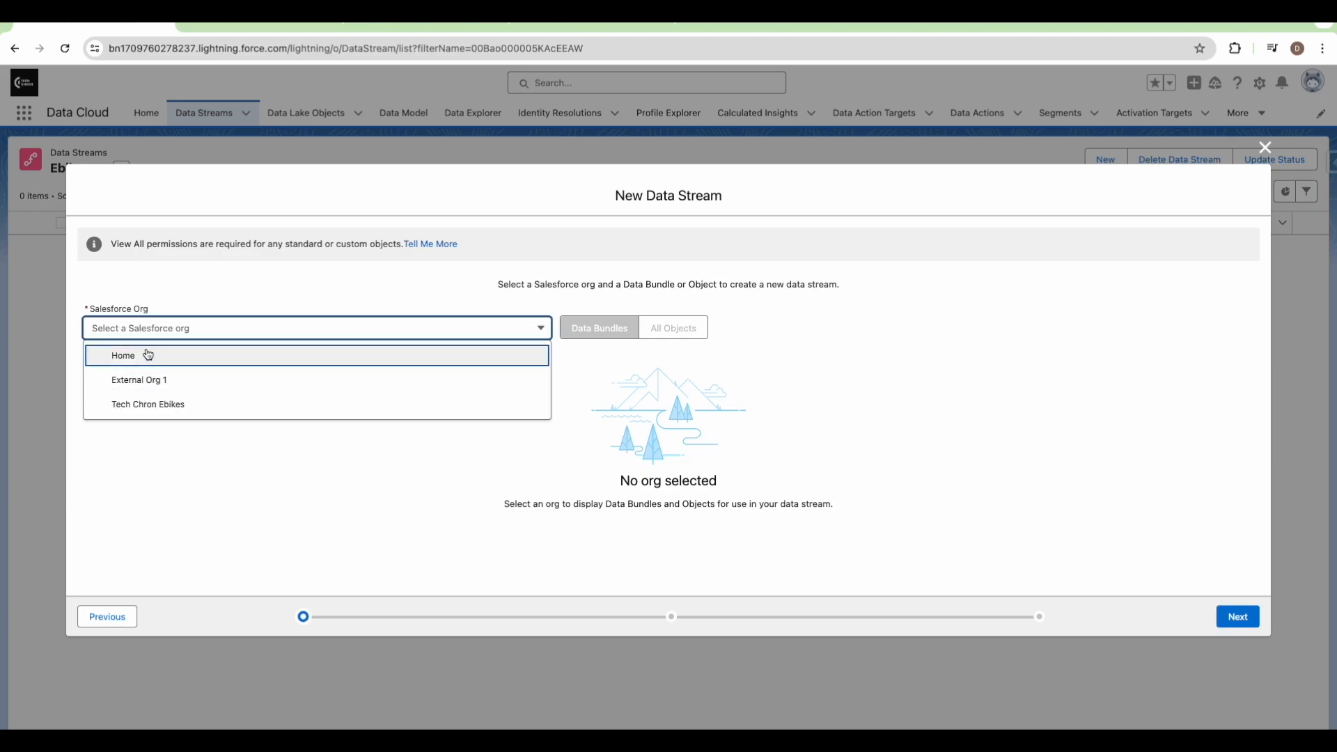
pyautogui.click(144, 405)
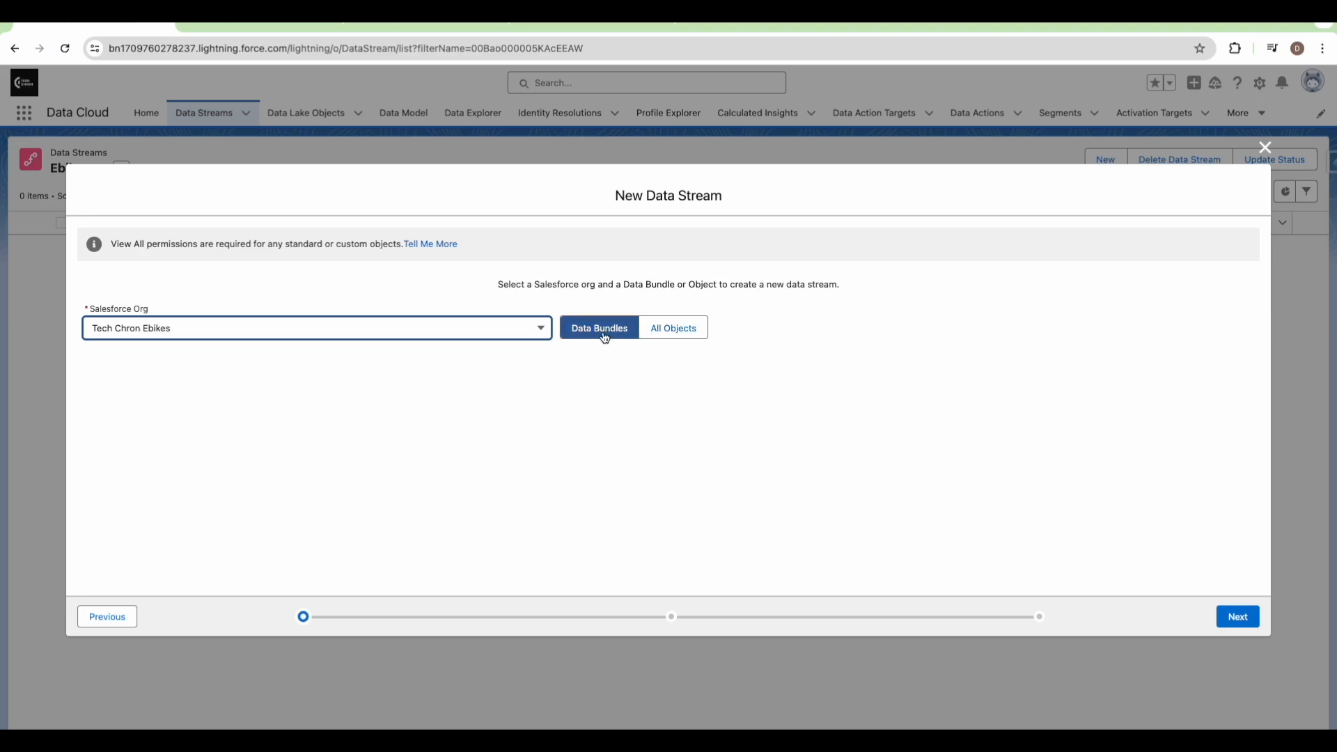
# Select the Service data bundle (Account, Case, Contact) and continue to its field review
pyautogui.click(676, 331)
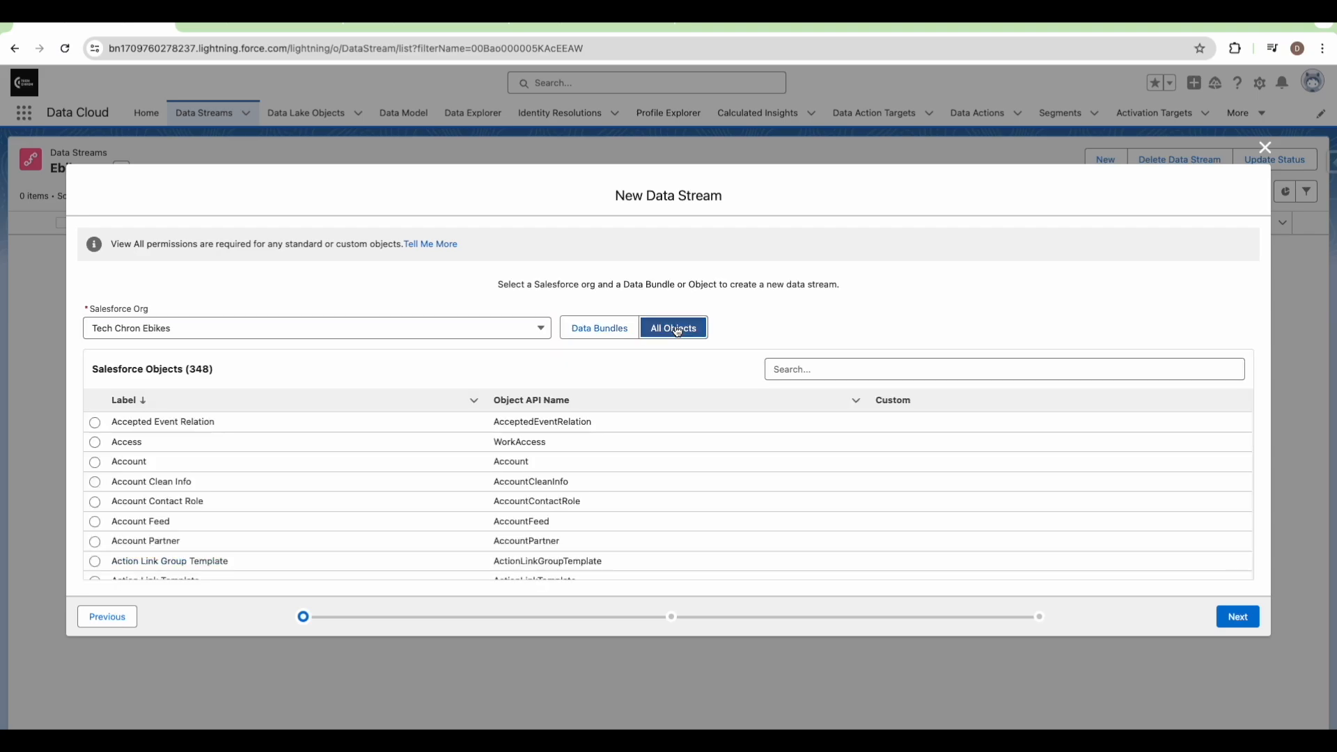
pyautogui.click(602, 332)
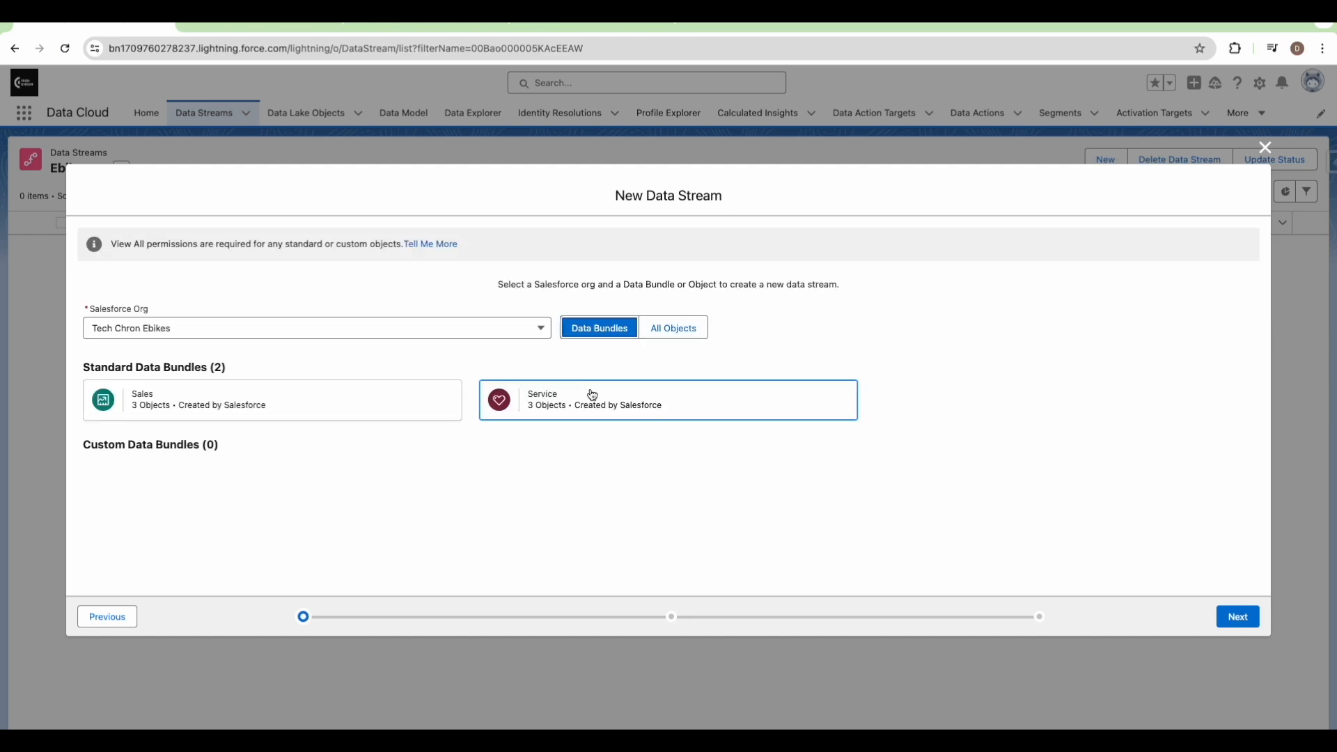
pyautogui.click(593, 395)
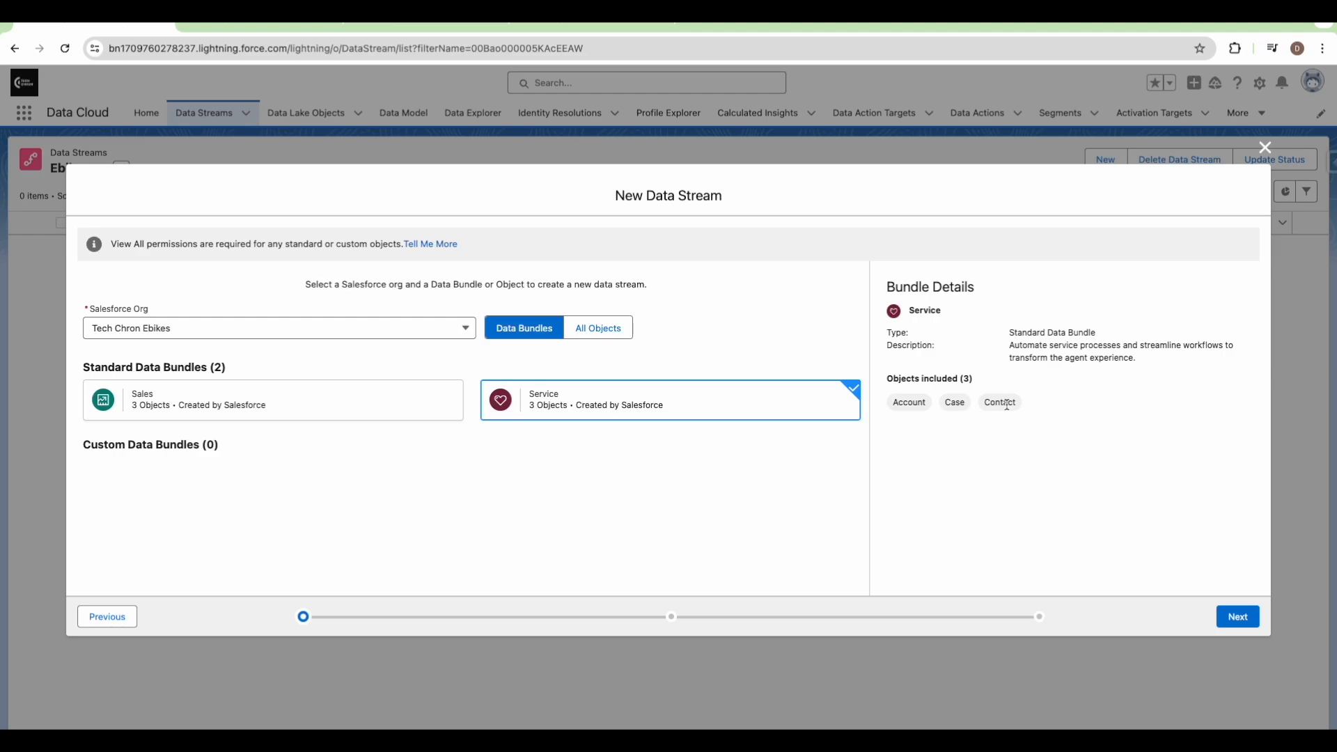
pyautogui.click(1238, 617)
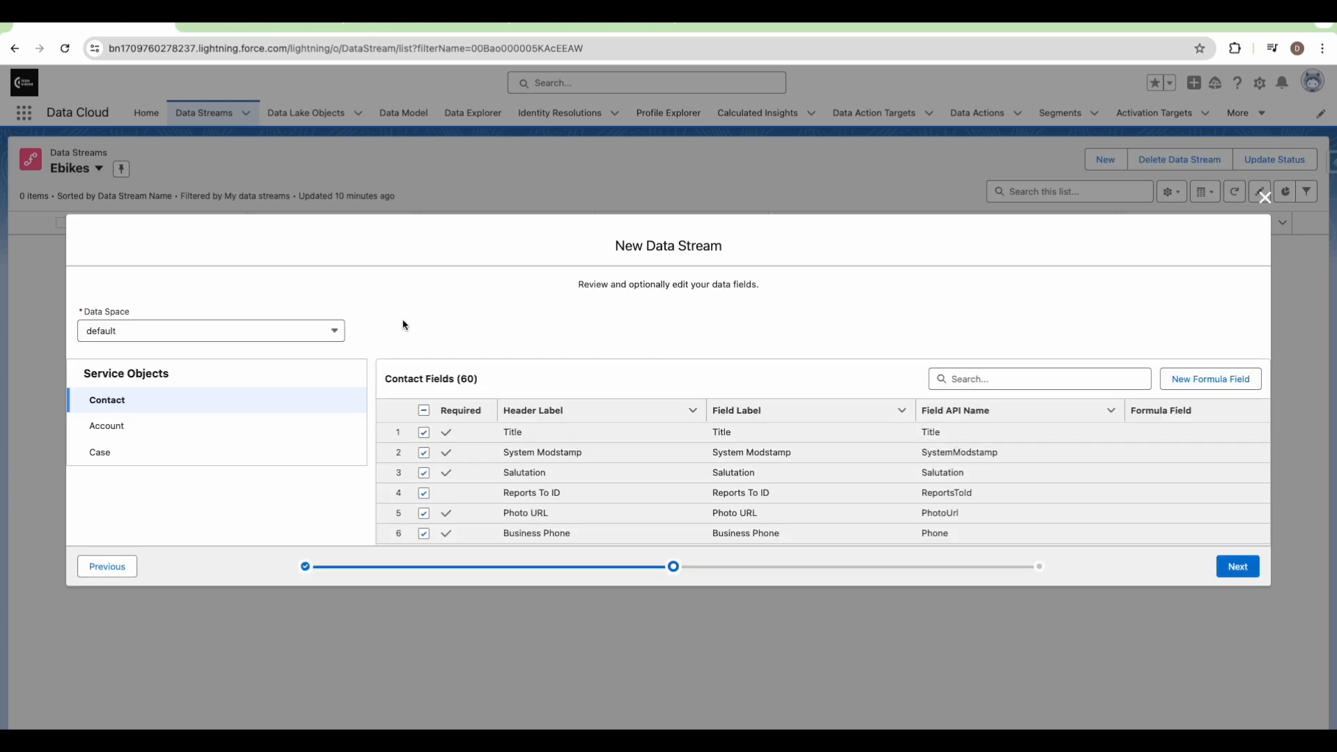
pyautogui.click(218, 333)
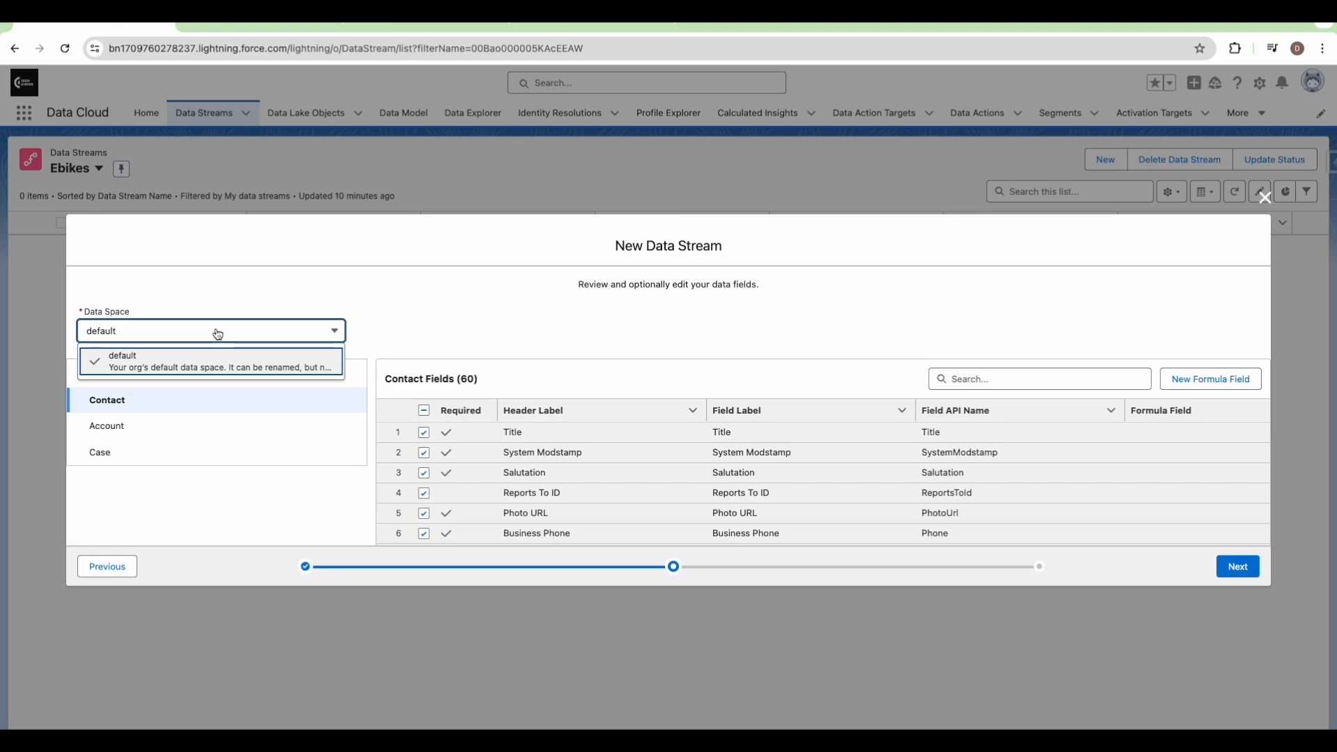
pyautogui.click(232, 288)
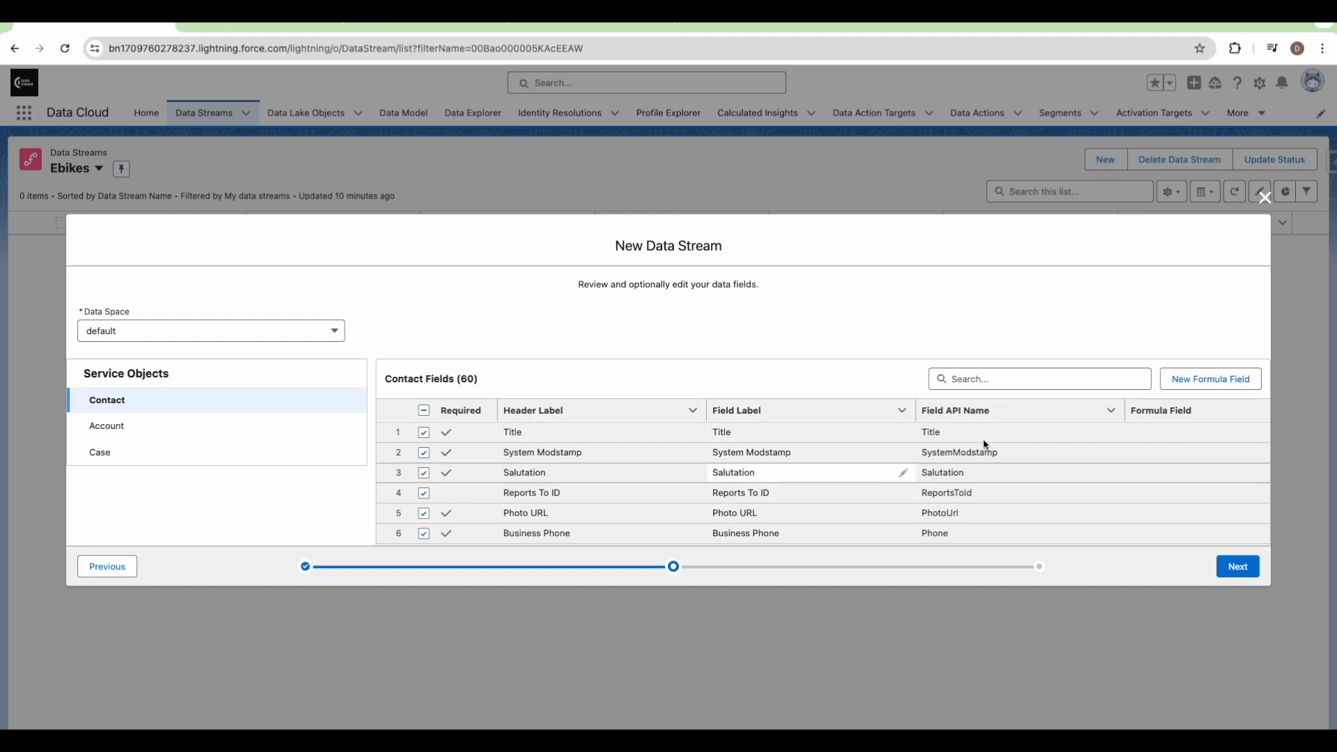
pyautogui.hscroll(3, 1174, 462)
pyautogui.hscroll(3, 1174, 462)
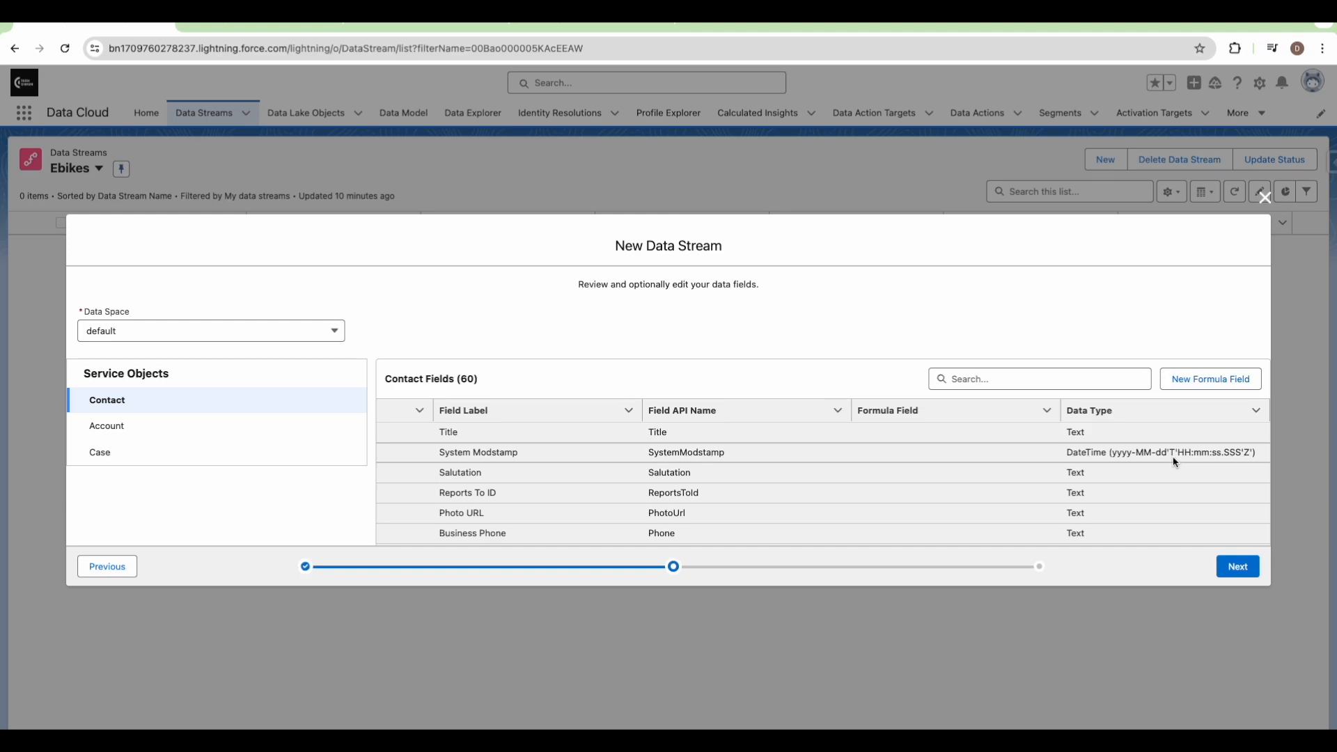
pyautogui.hscroll(-6, 1173, 457)
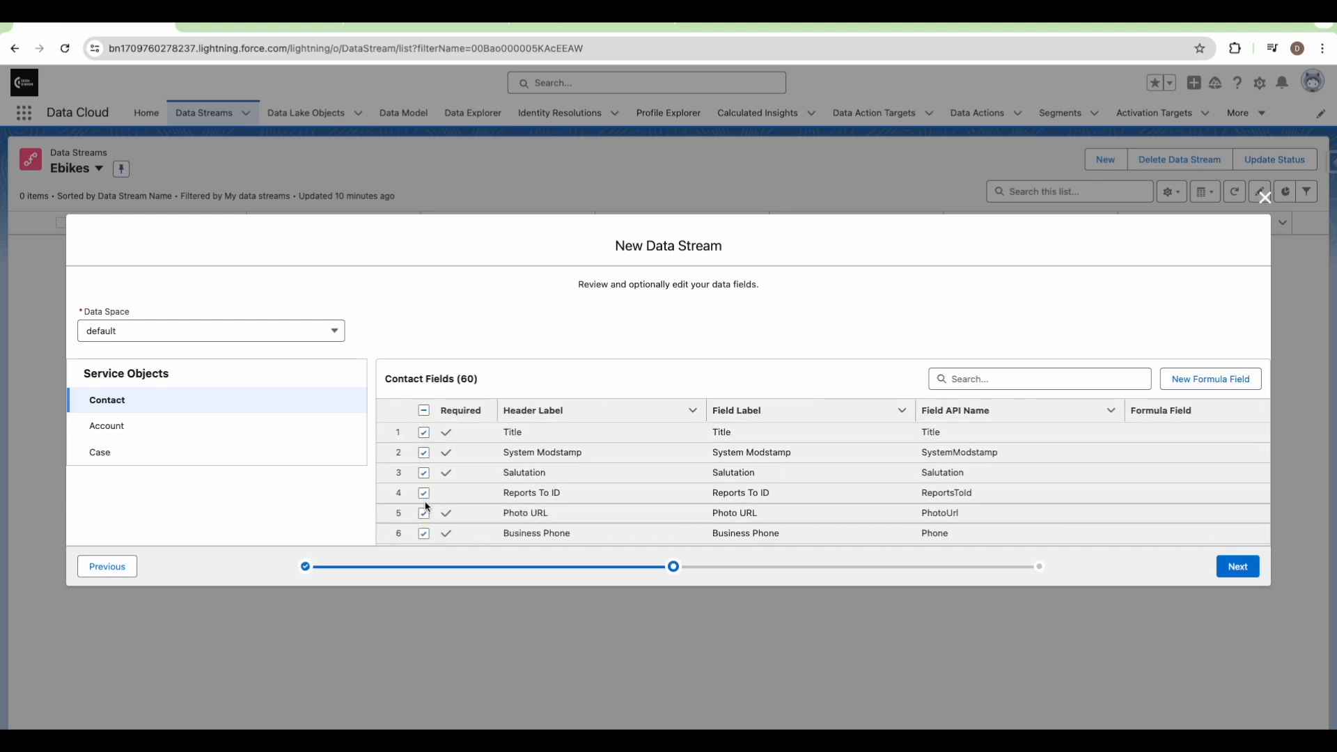
pyautogui.click(1194, 382)
# Add a Contact formula field labelled 'Full Name' with a Text return type
pyautogui.click(413, 324)
pyautogui.write('F')
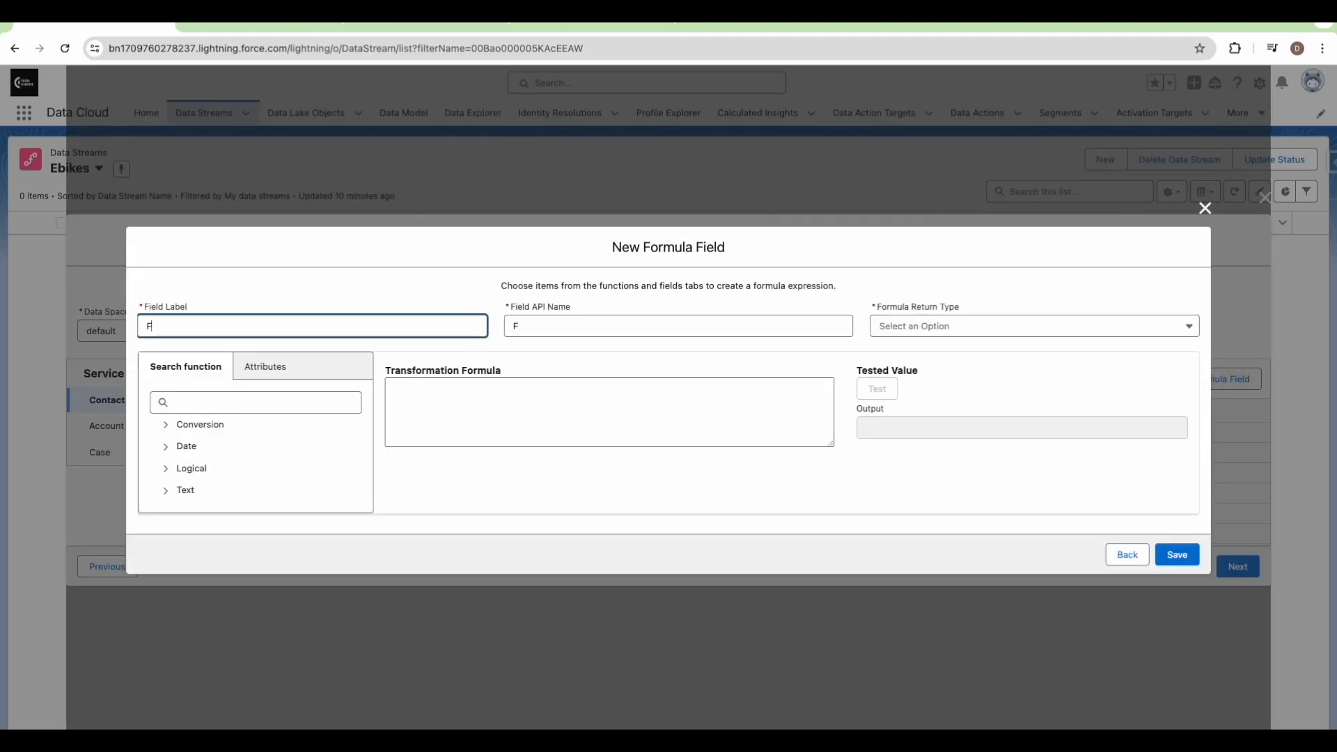
pyautogui.write('ull Bma')
pyautogui.press('BackSpace')
pyautogui.press('BackSpace')
pyautogui.press('BackSpace')
pyautogui.press('BackSpace')
pyautogui.write('Name')
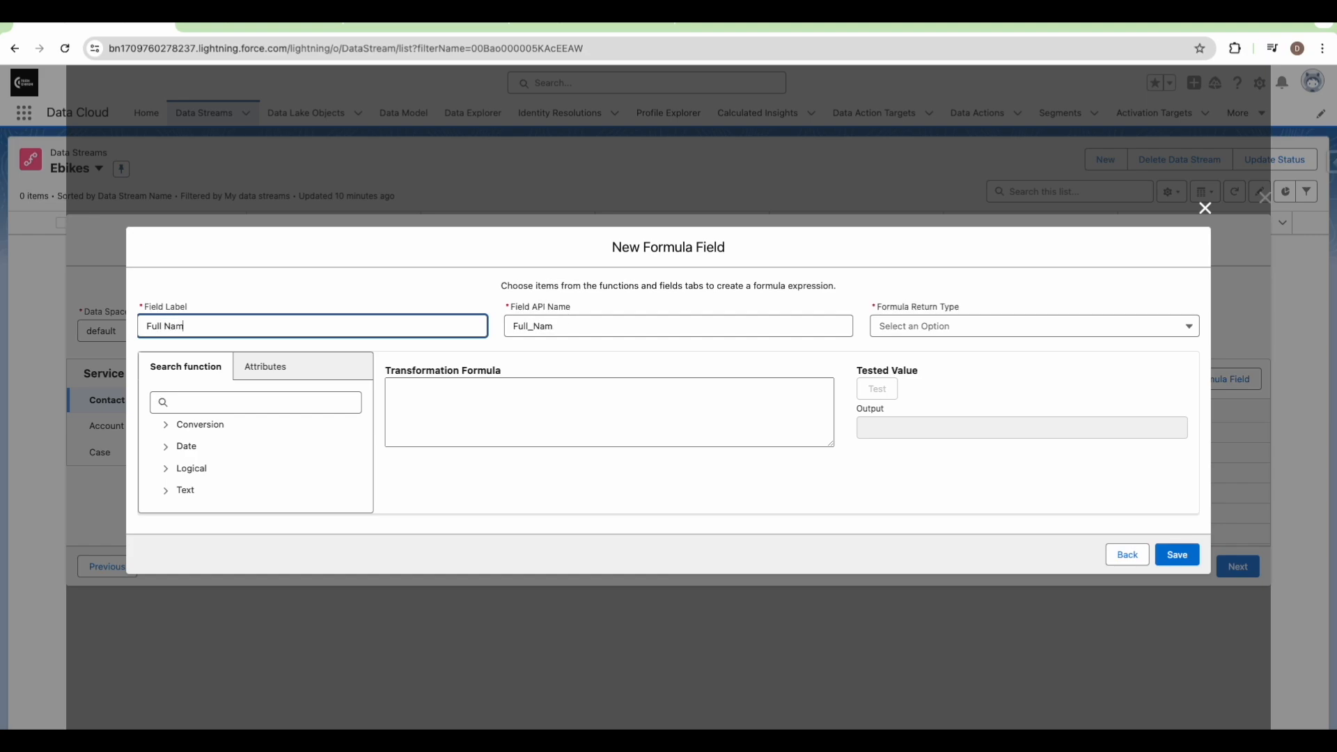
pyautogui.click(459, 301)
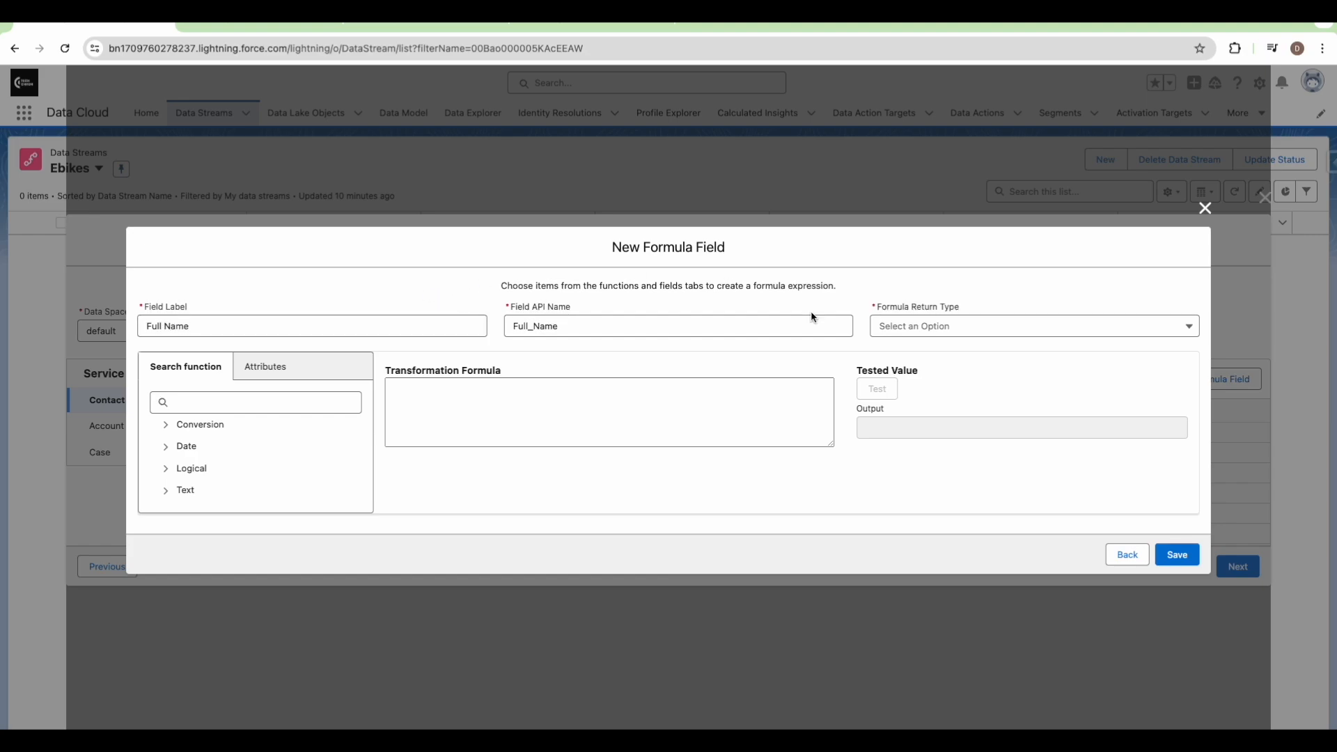
pyautogui.click(924, 325)
pyautogui.click(916, 355)
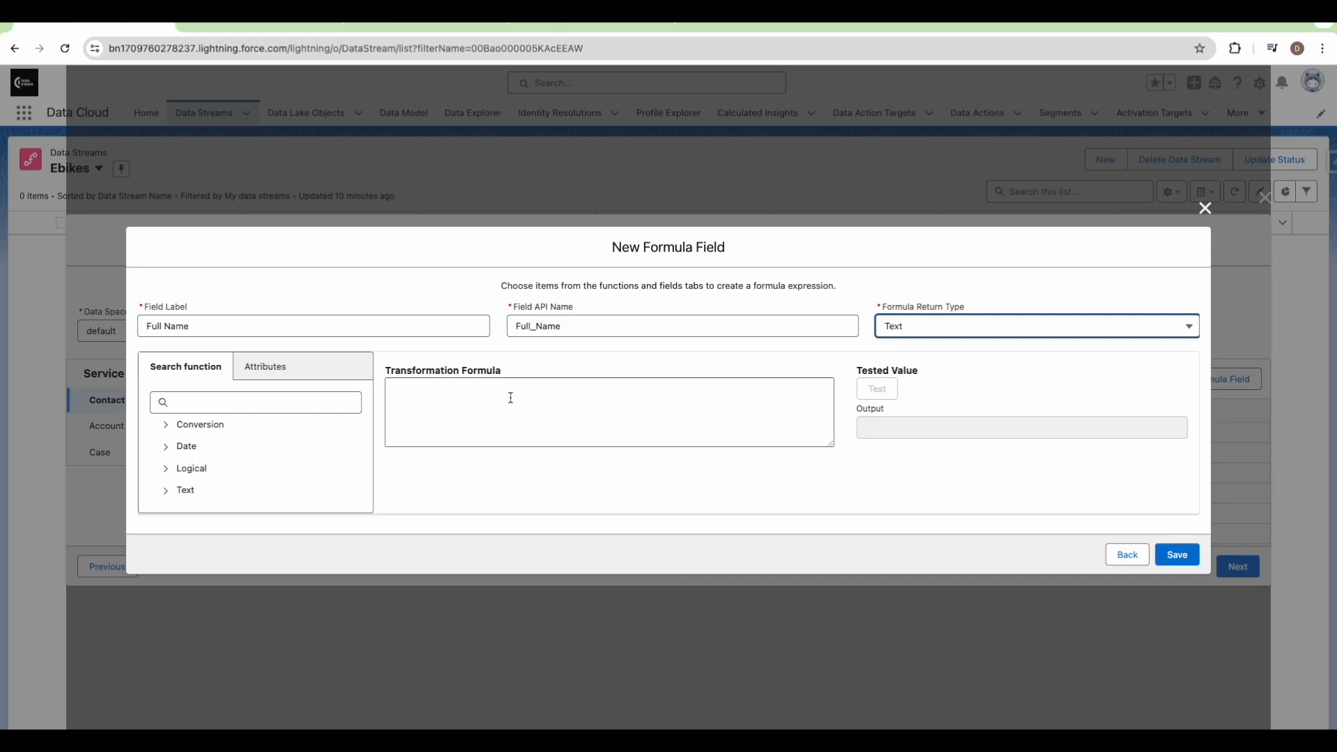
# Insert the CONCAT function into the formula and clear its placeholder arguments
pyautogui.click(255, 404)
pyautogui.write('con')
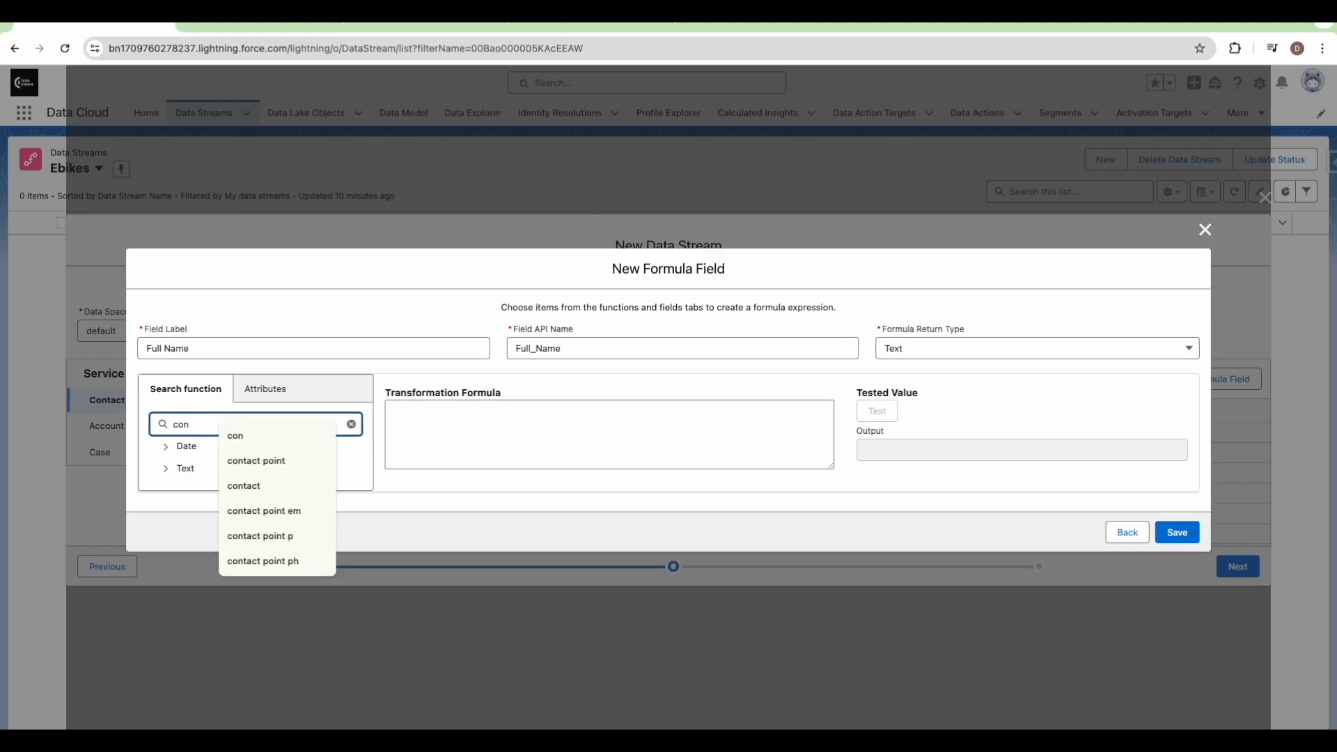
pyautogui.write('ca')
pyautogui.click(169, 452)
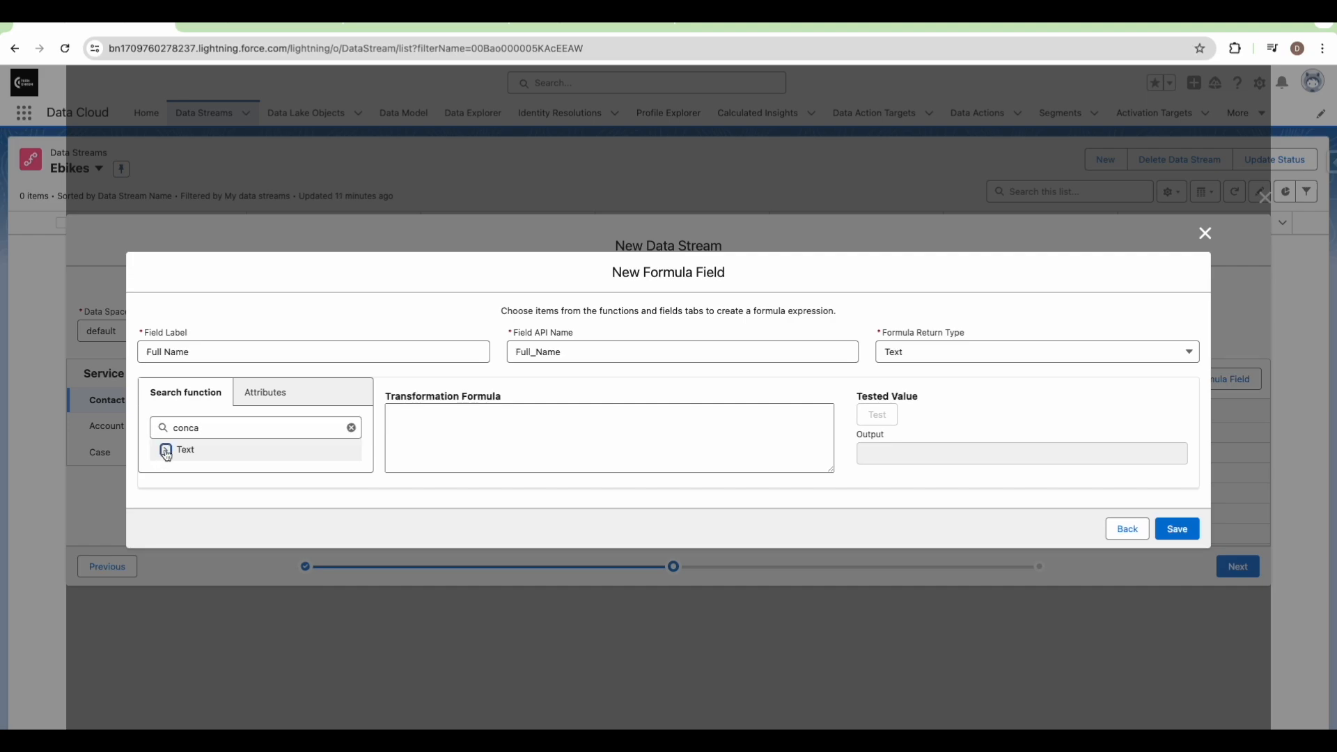
pyautogui.click(218, 469)
pyautogui.click(834, 479)
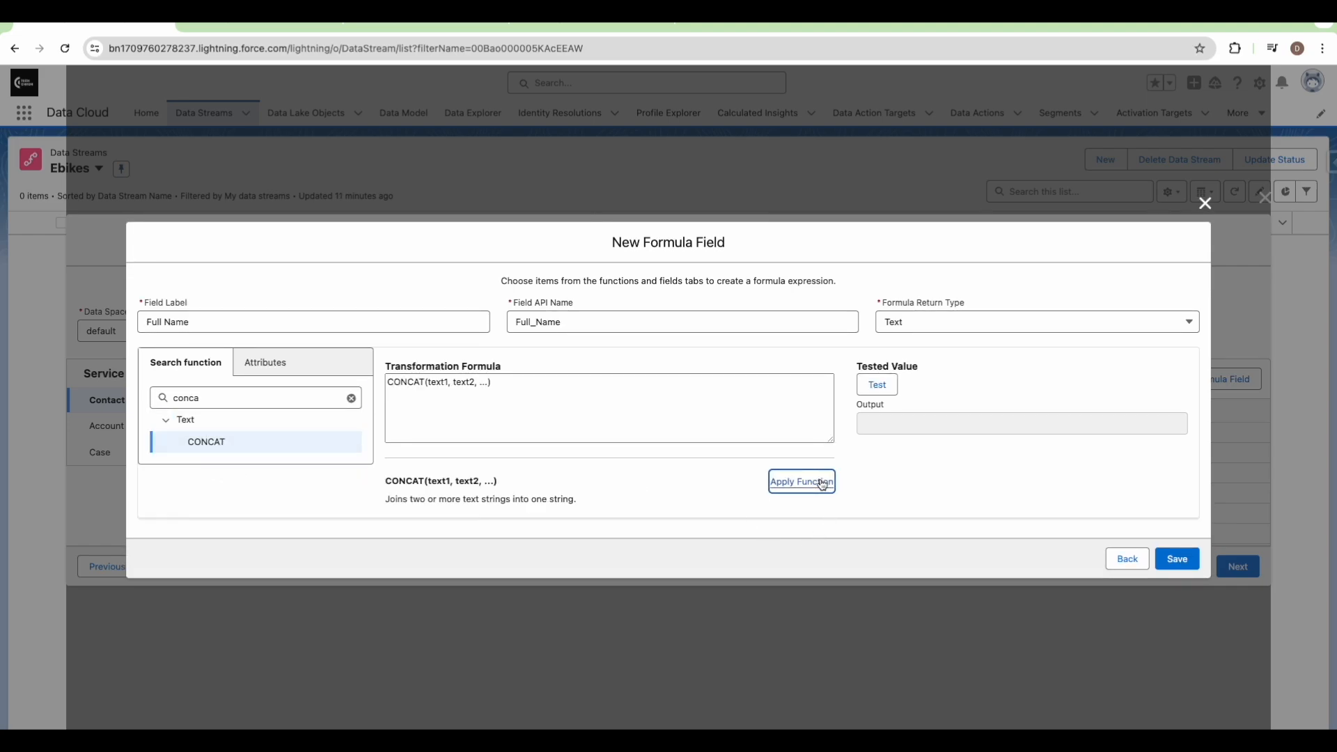
pyautogui.click(266, 359)
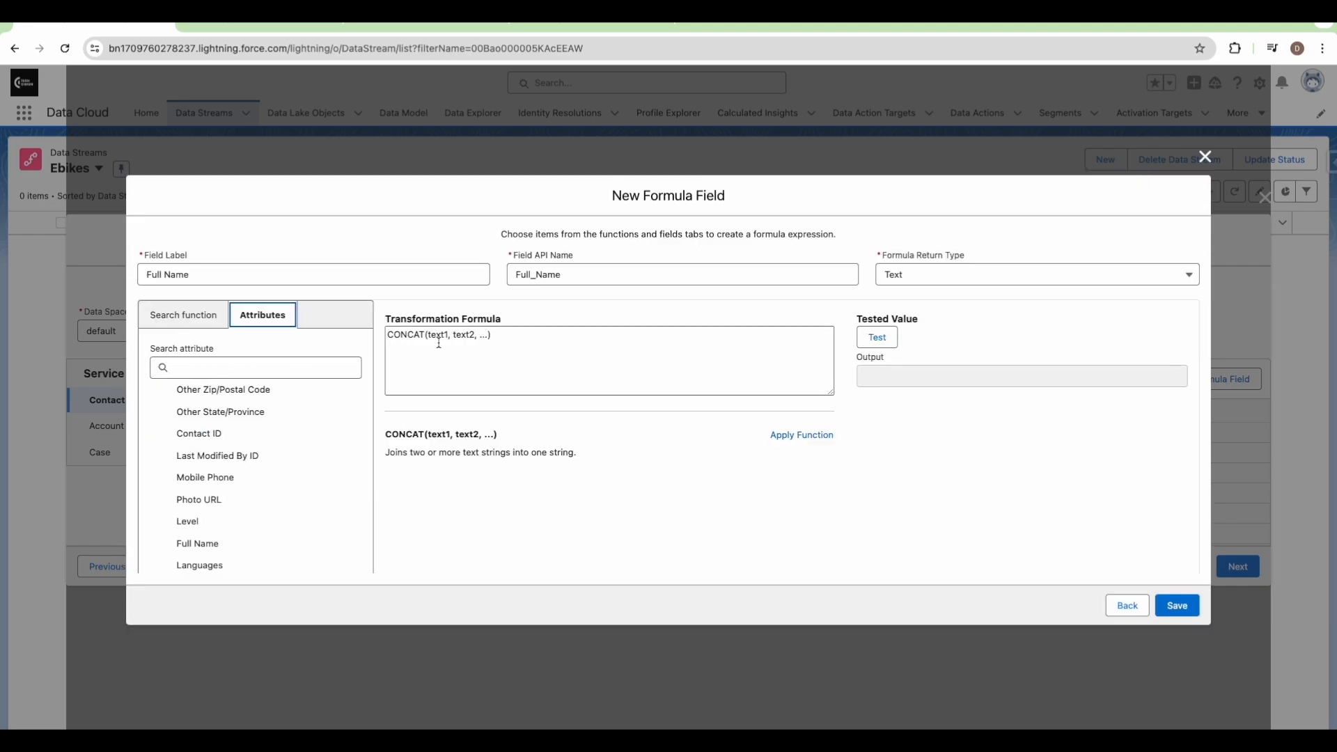
pyautogui.moveTo(487, 335); pyautogui.dragTo(428, 337)
pyautogui.press('BackSpace')
# Build the formula CONCAT(sourceField['FirstName'],' ',sourceField['LastName']) from the name attributes
pyautogui.click(344, 367)
pyautogui.write('first')
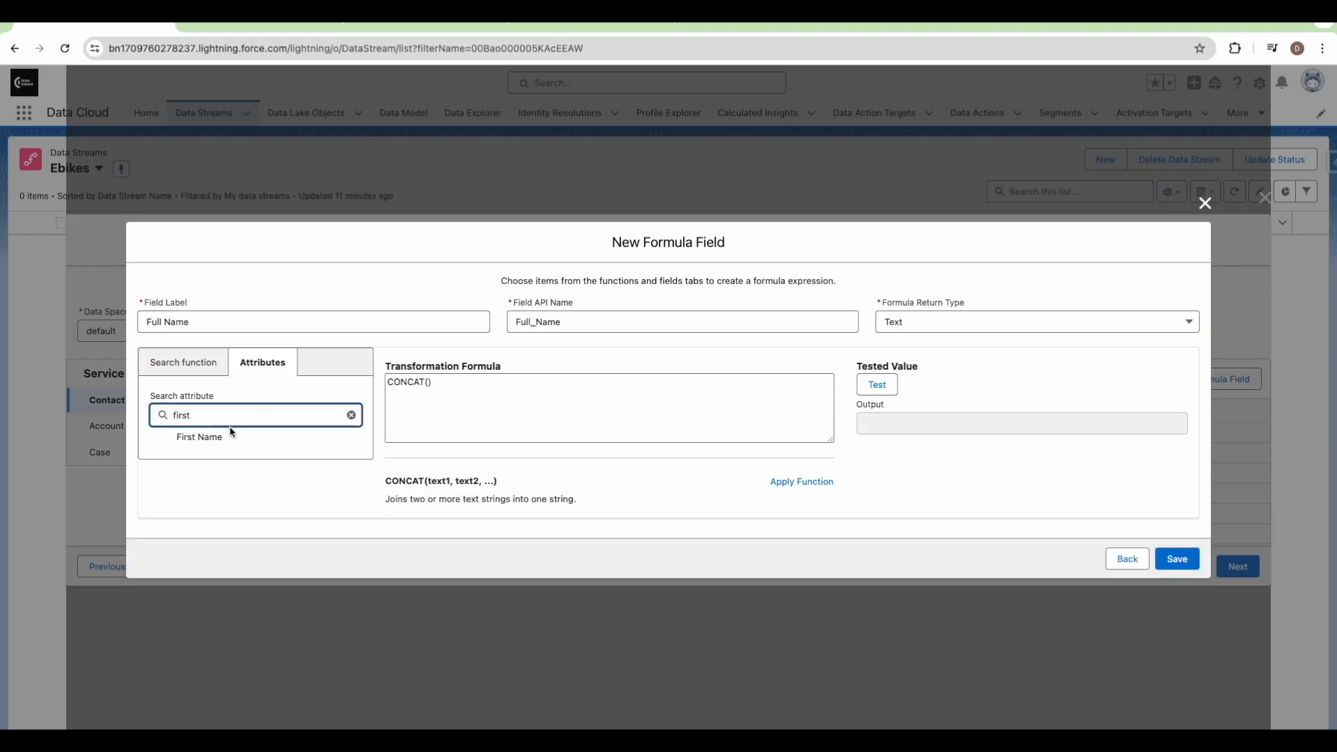
pyautogui.click(208, 439)
pyautogui.click(533, 380)
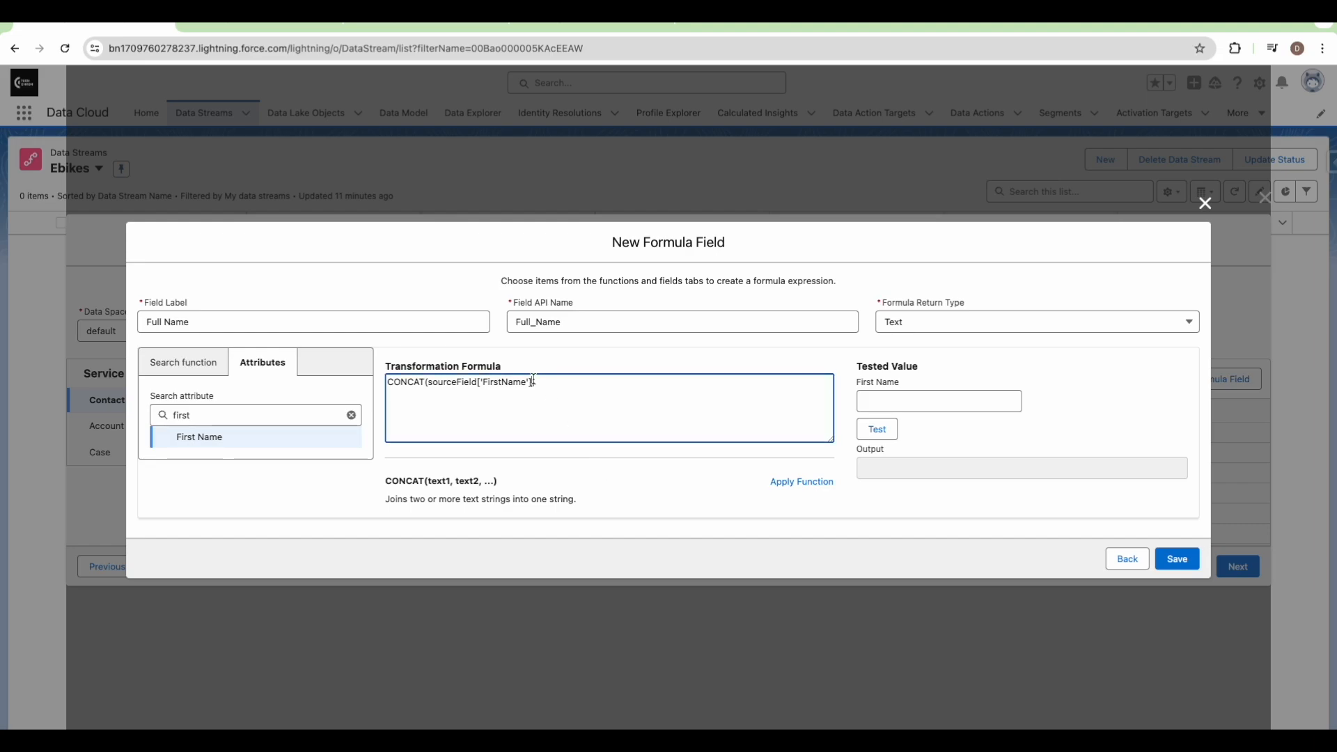
pyautogui.write(",' ' ,")
pyautogui.doubleClick(275, 411)
pyautogui.write('last')
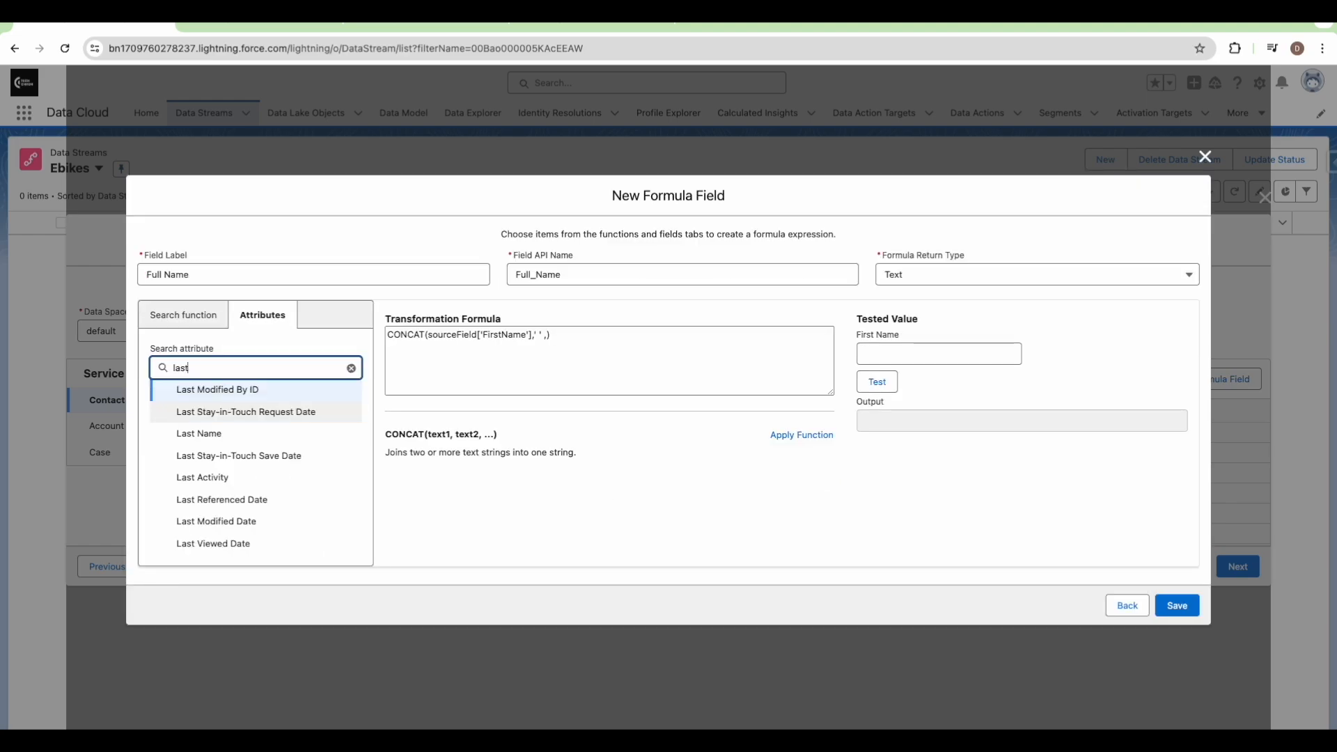
pyautogui.write(' nam')
pyautogui.click(209, 438)
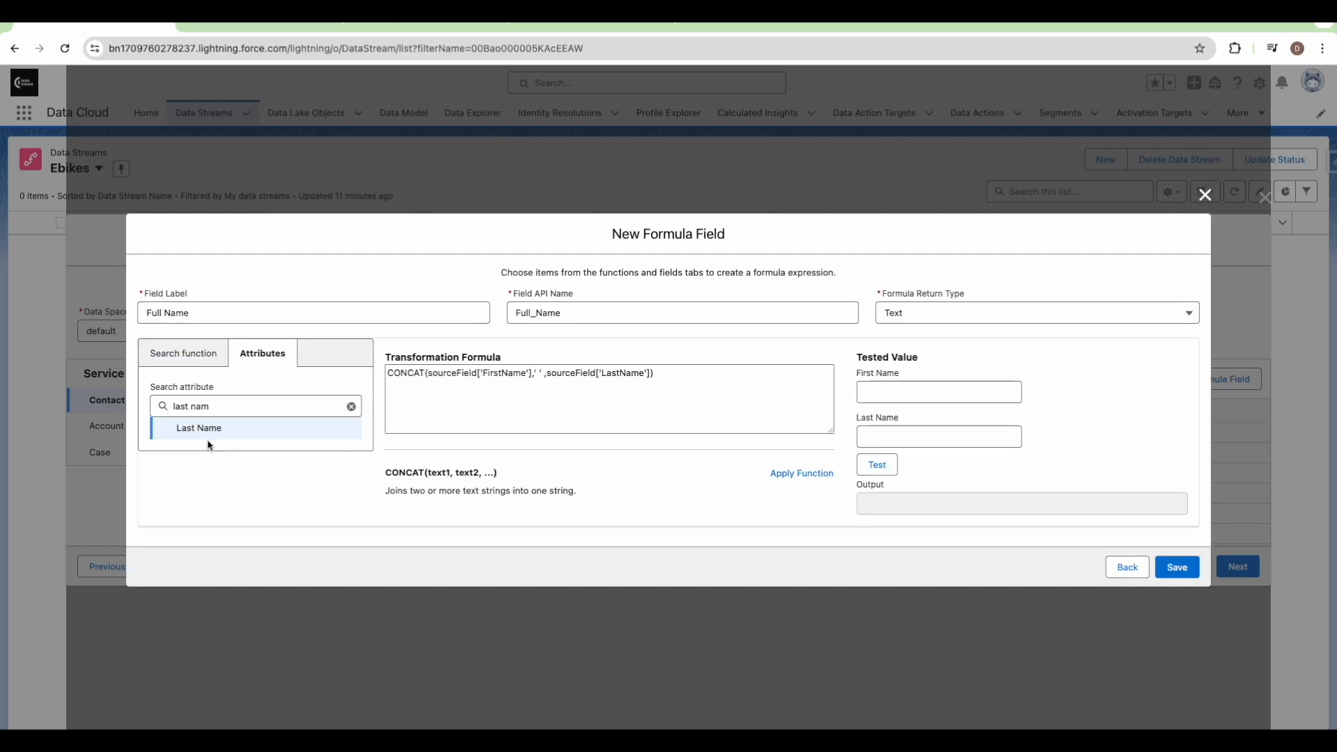
# Test the formula with sample values 'Test' and 'Name', producing 'Test Name'
pyautogui.click(909, 390)
pyautogui.write('Test')
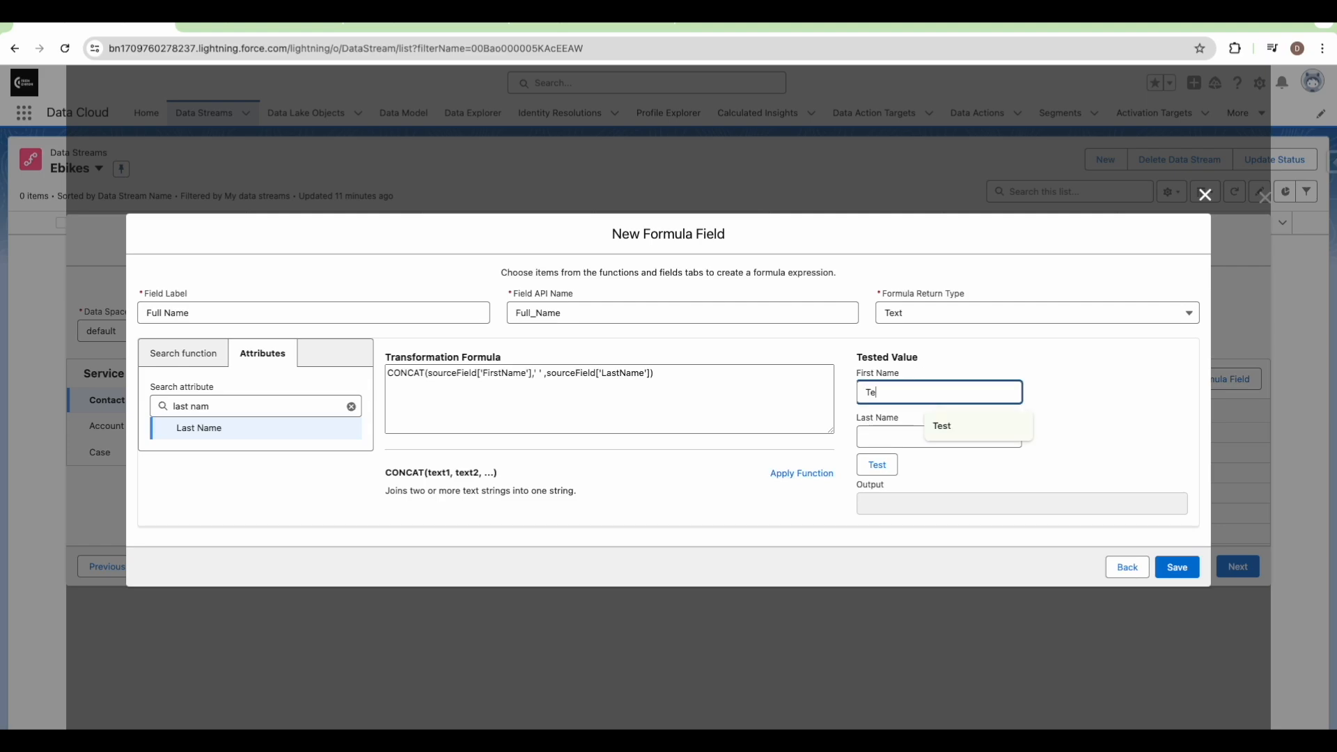
pyautogui.click(906, 433)
pyautogui.write('Name')
pyautogui.click(889, 467)
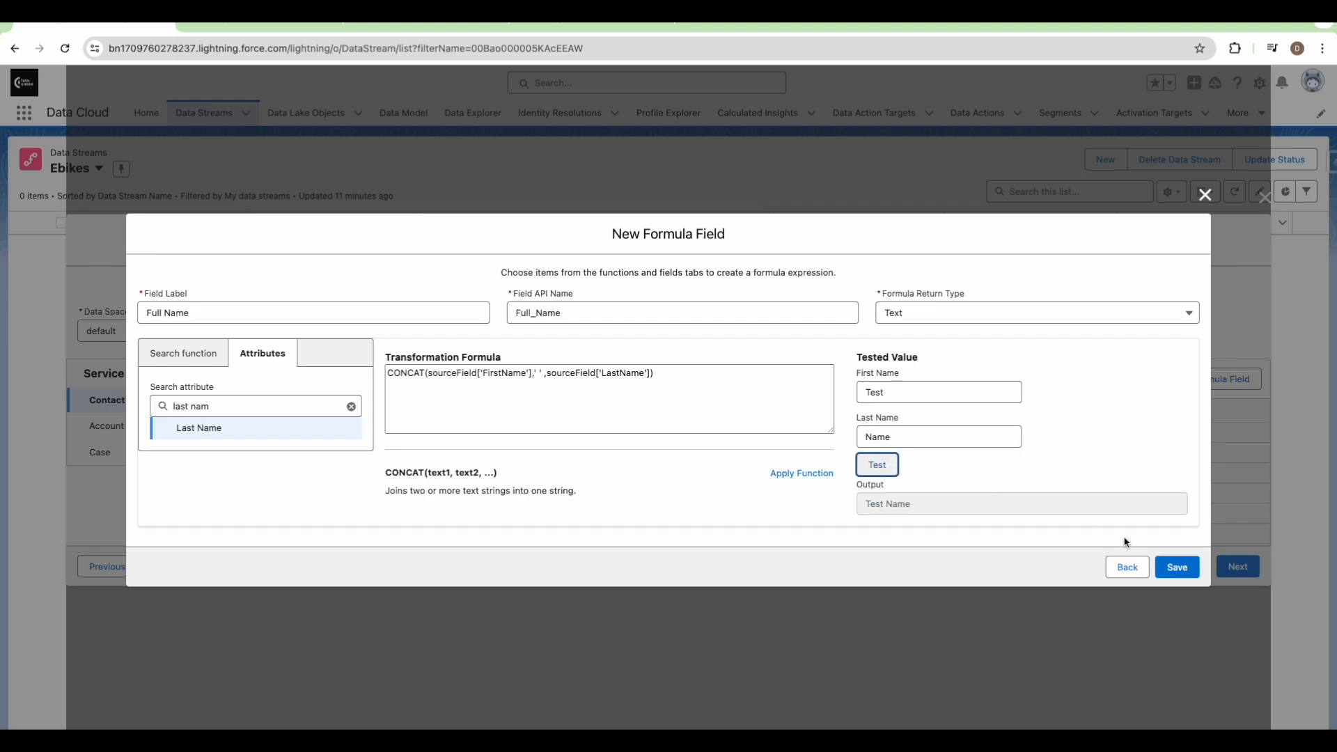
# Save the Full Name field, review the Account and Case fields, and continue to bundle configuration
pyautogui.click(1176, 566)
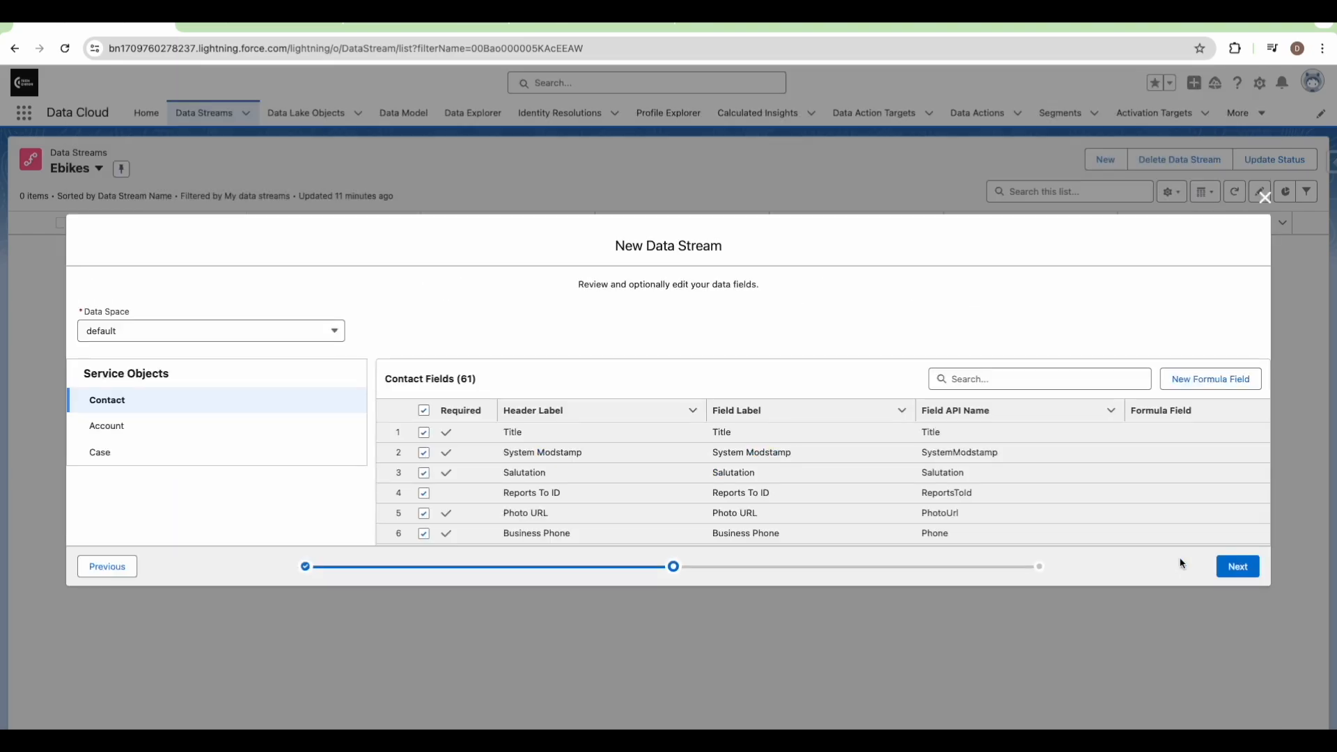
pyautogui.click(111, 431)
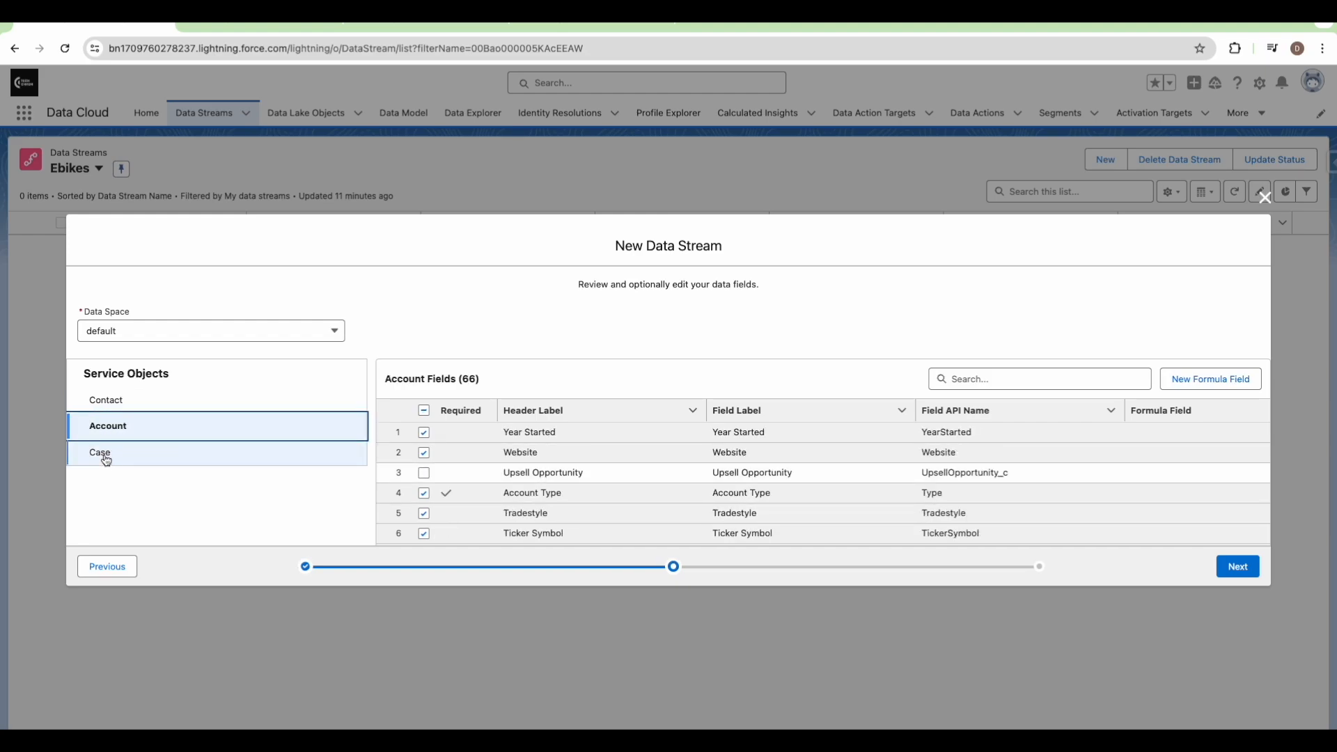
pyautogui.click(106, 456)
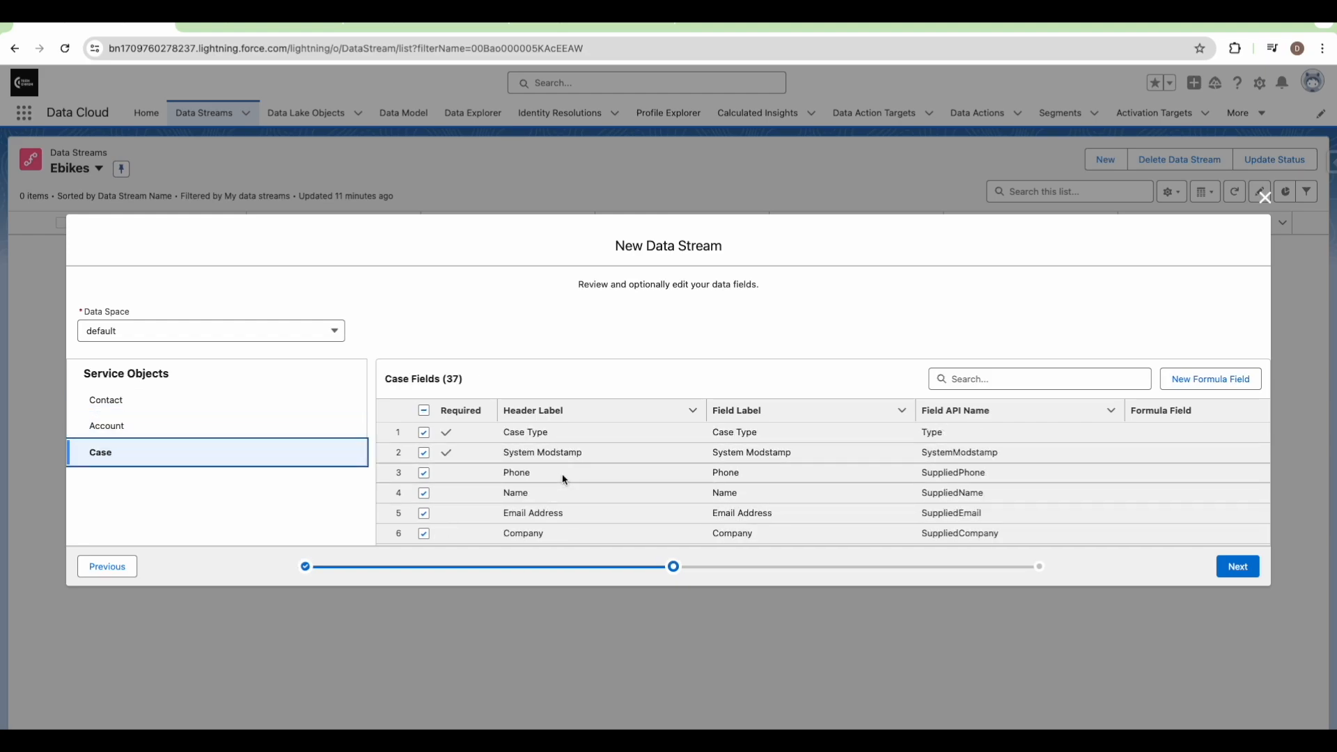
pyautogui.click(1235, 573)
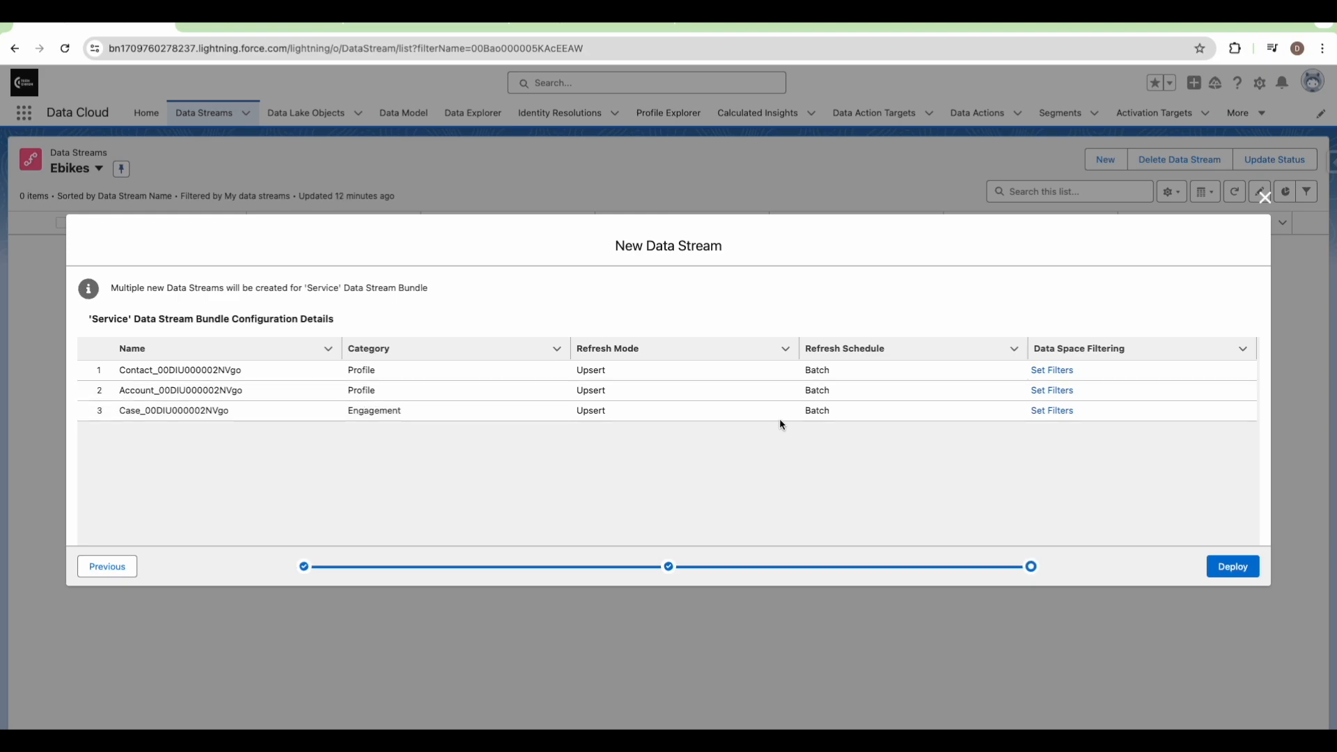
# Deploy the Account, Case and Contact streams and view the resulting Data Lake Objects list
pyautogui.click(1243, 574)
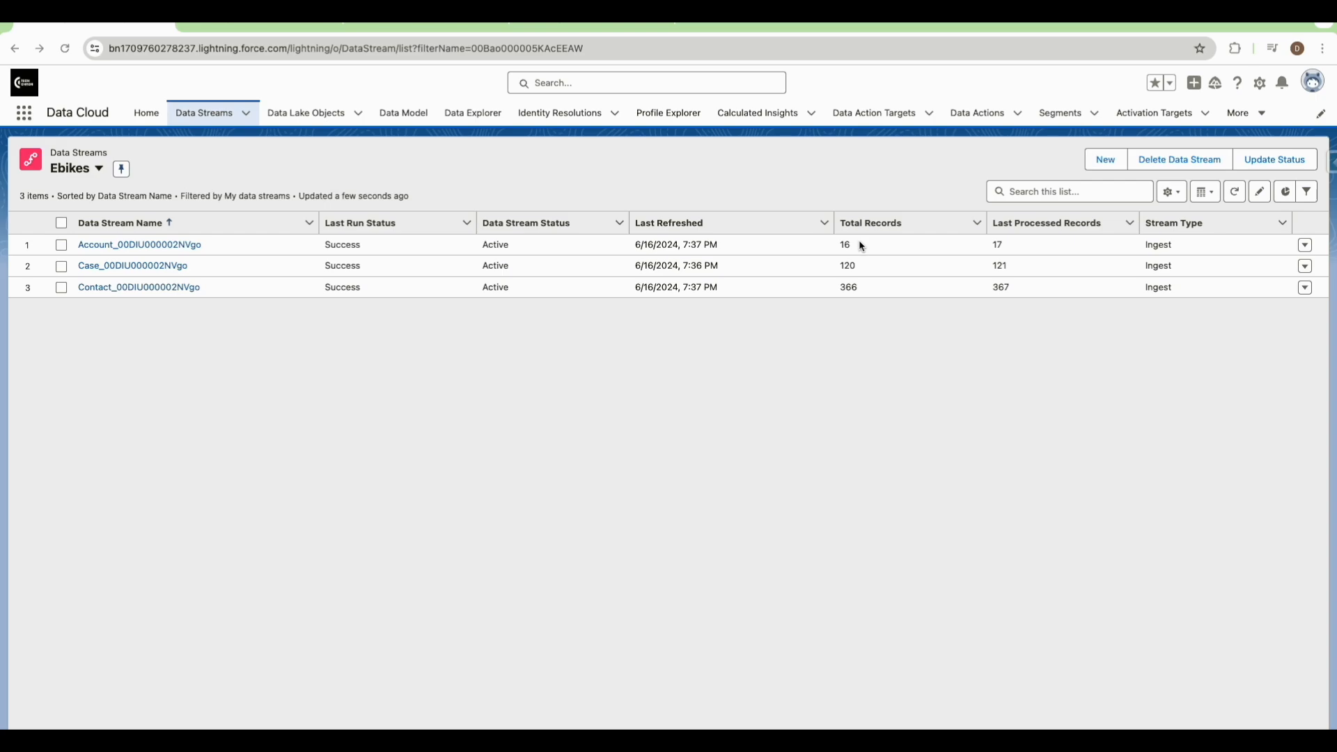
pyautogui.click(307, 117)
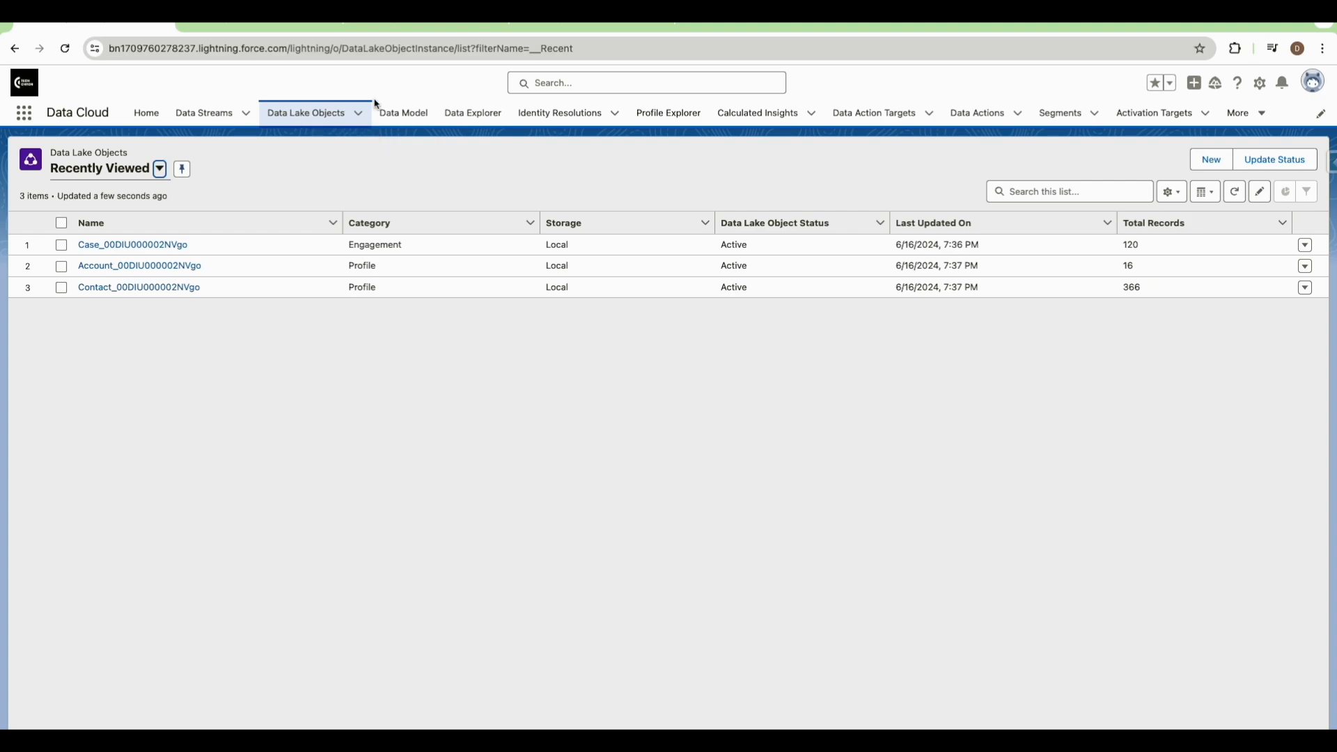
# In Data Explorer, load the Contact data lake object's records using Object Type Data Lake Object
pyautogui.click(459, 118)
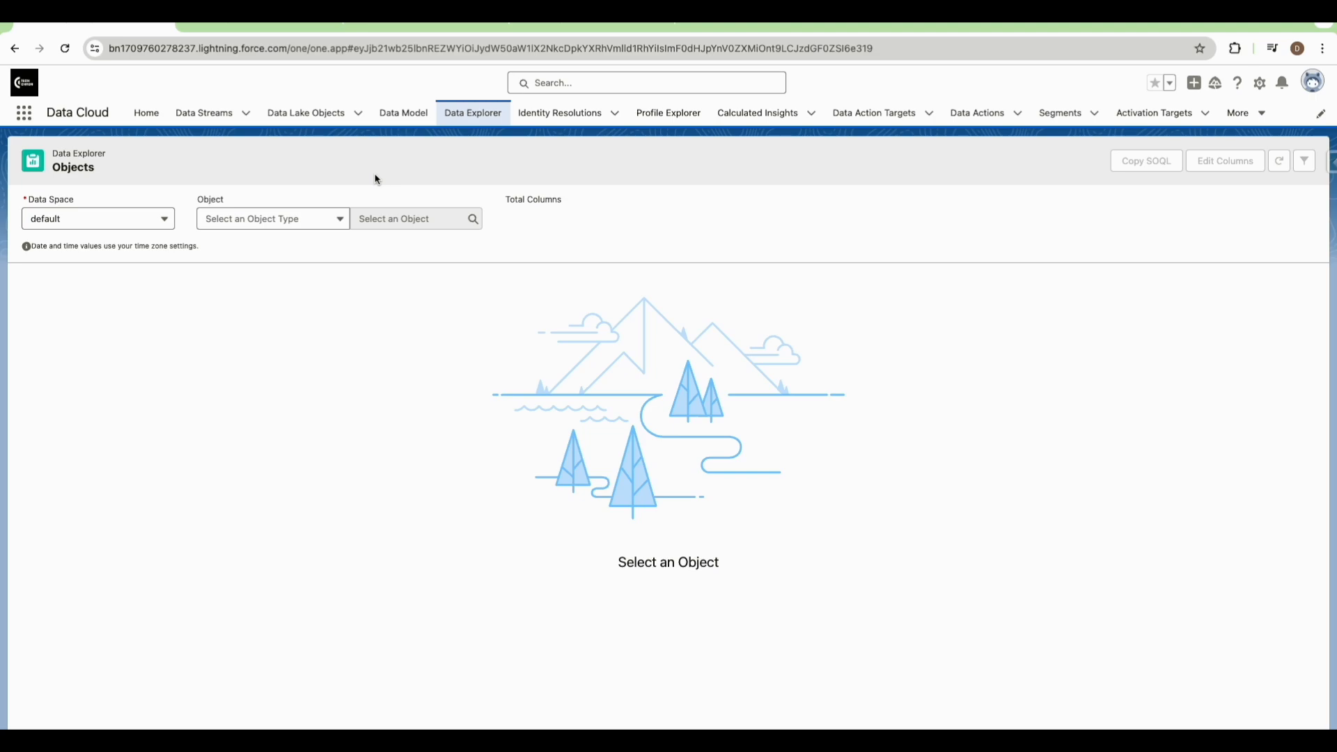
pyautogui.click(255, 224)
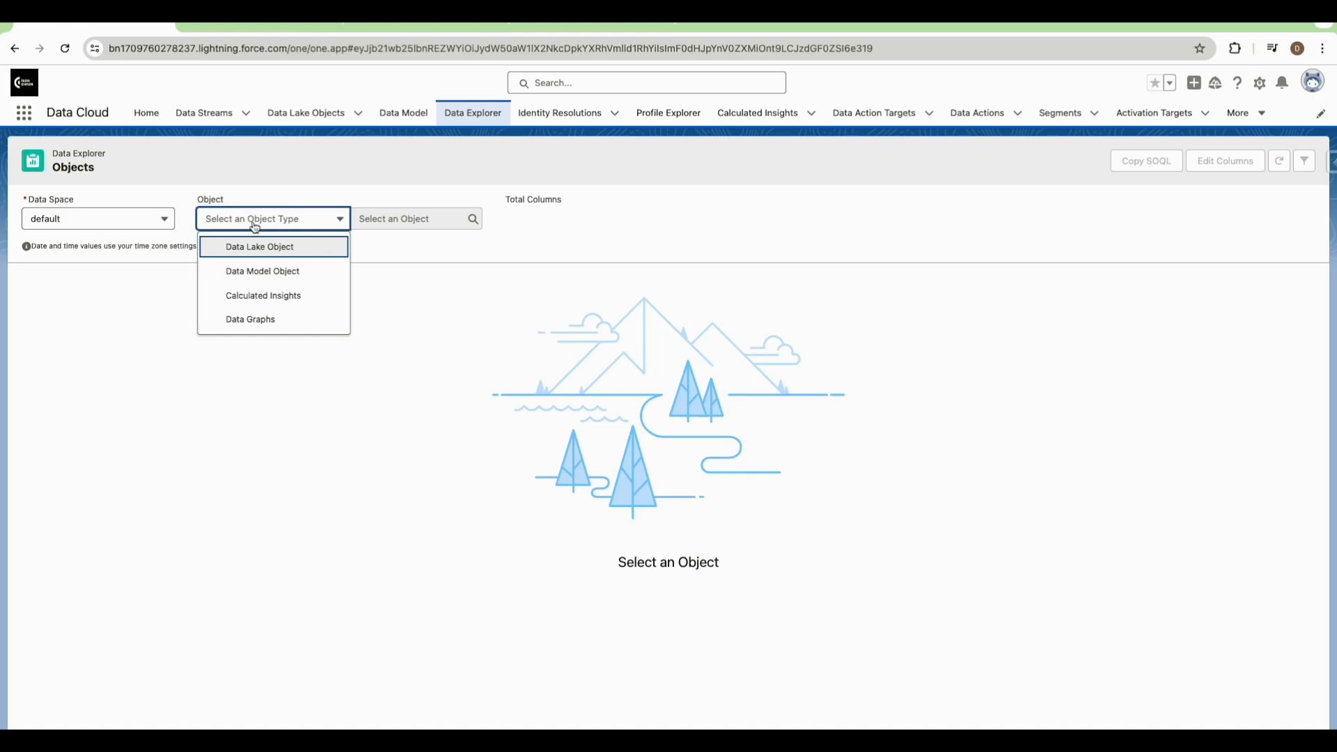
pyautogui.click(255, 248)
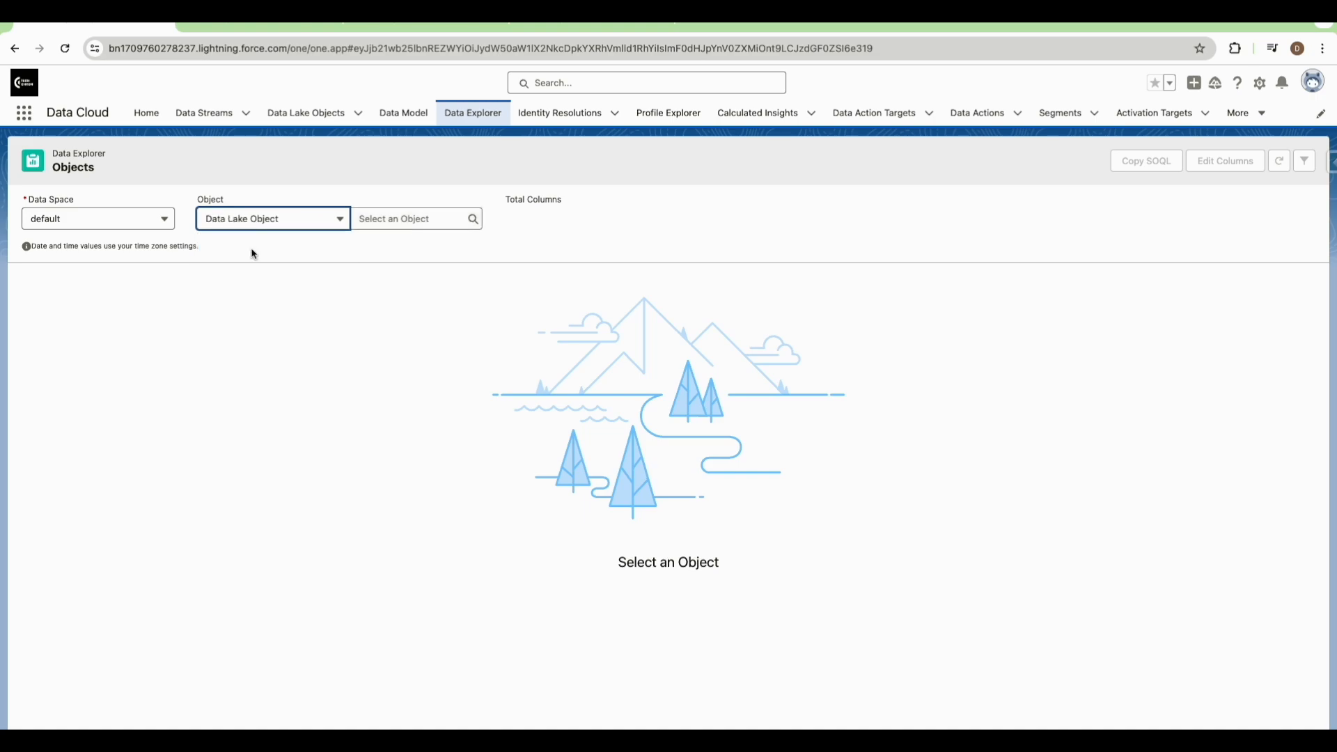
pyautogui.click(385, 216)
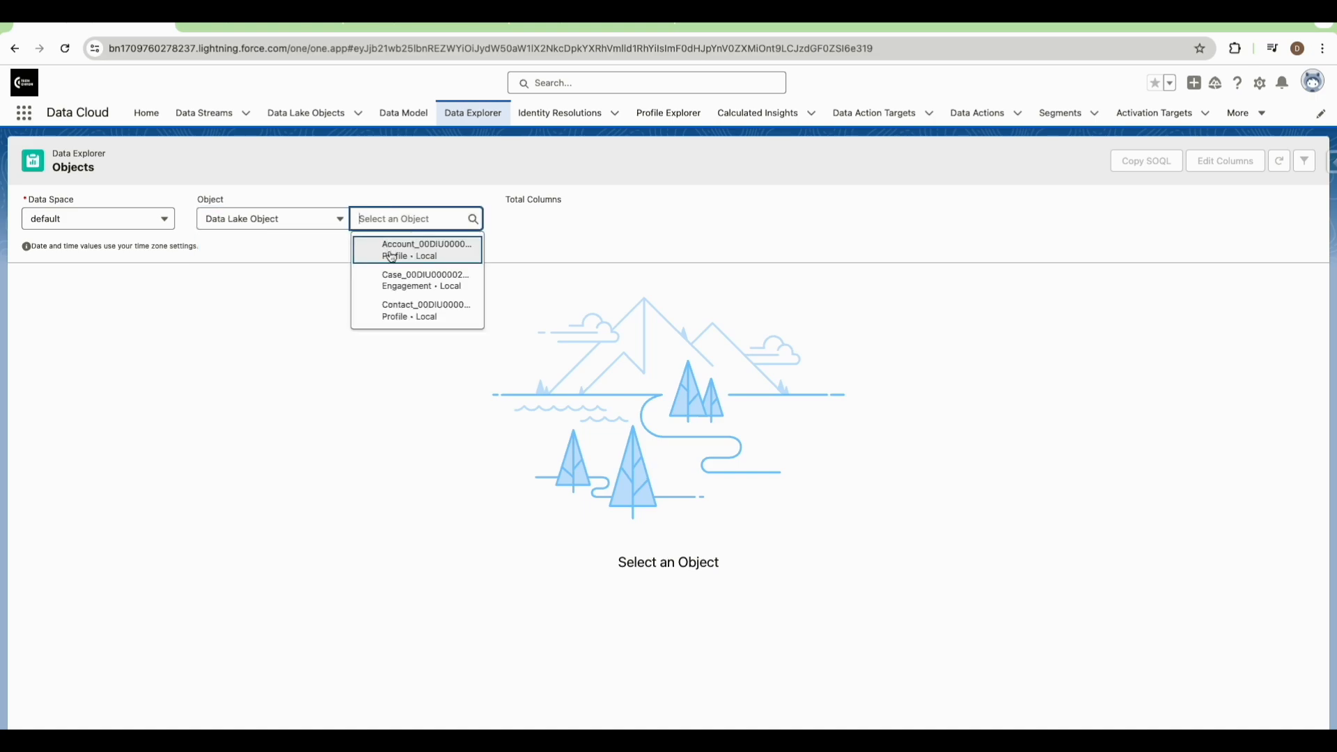
pyautogui.click(398, 310)
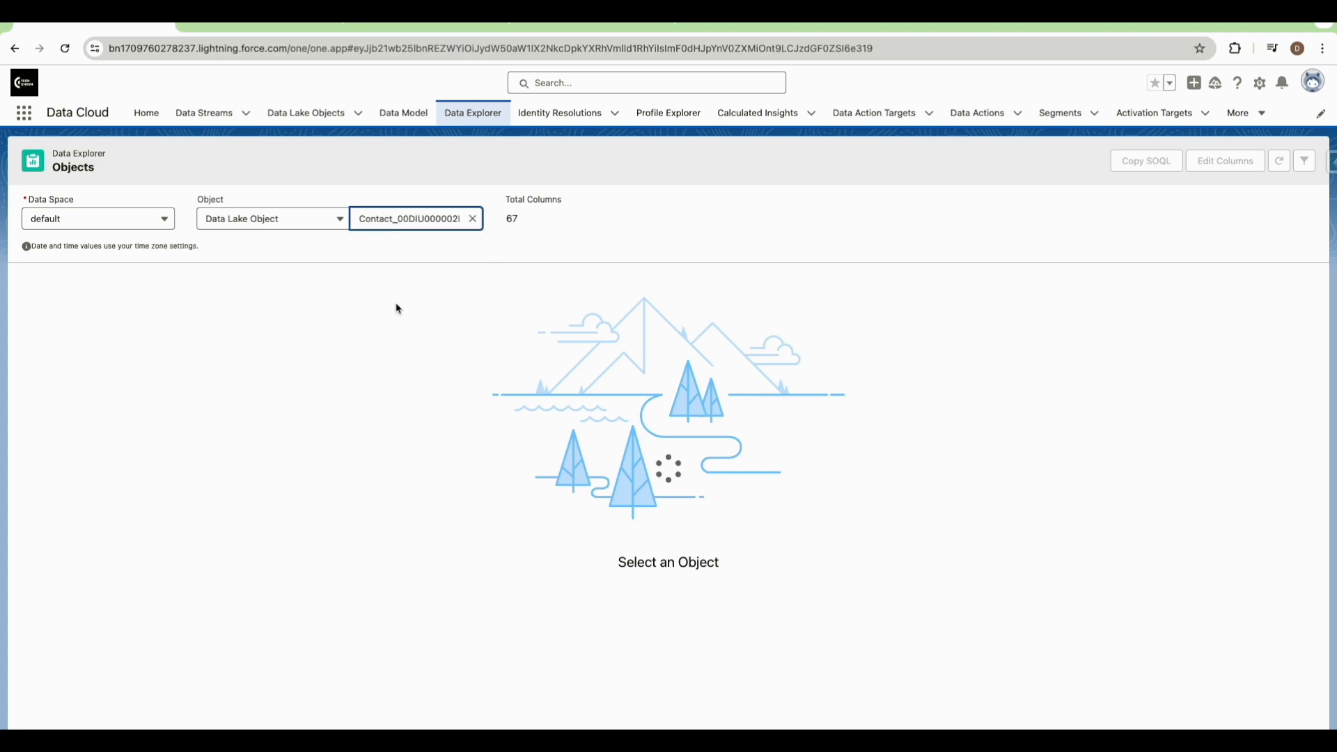